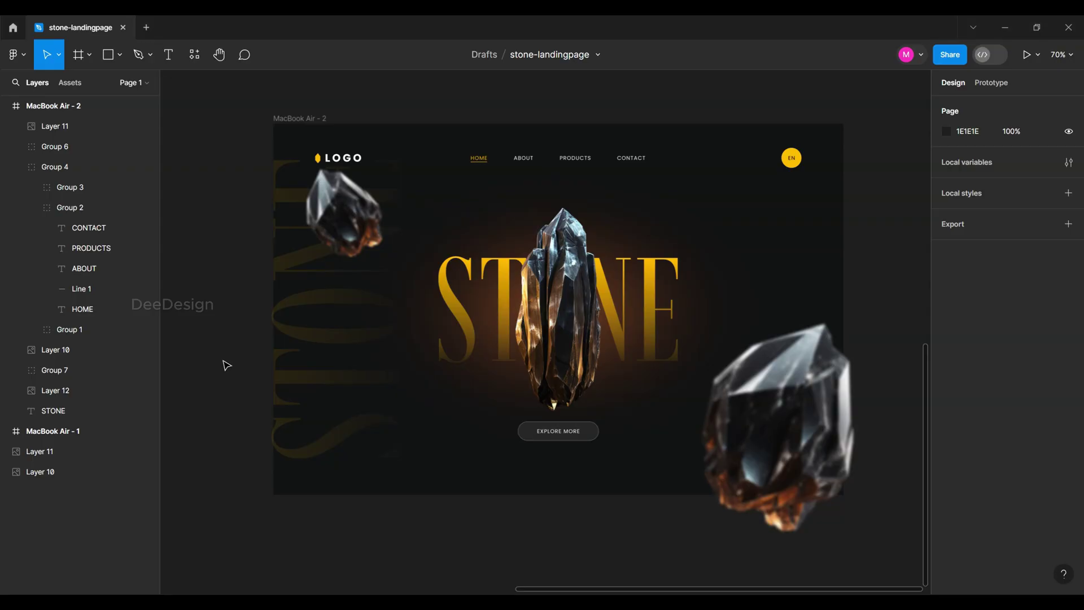
Step: Search Figma's plugins for 'framer' to find the Figma to HTML with Framer plugin
click(310, 119)
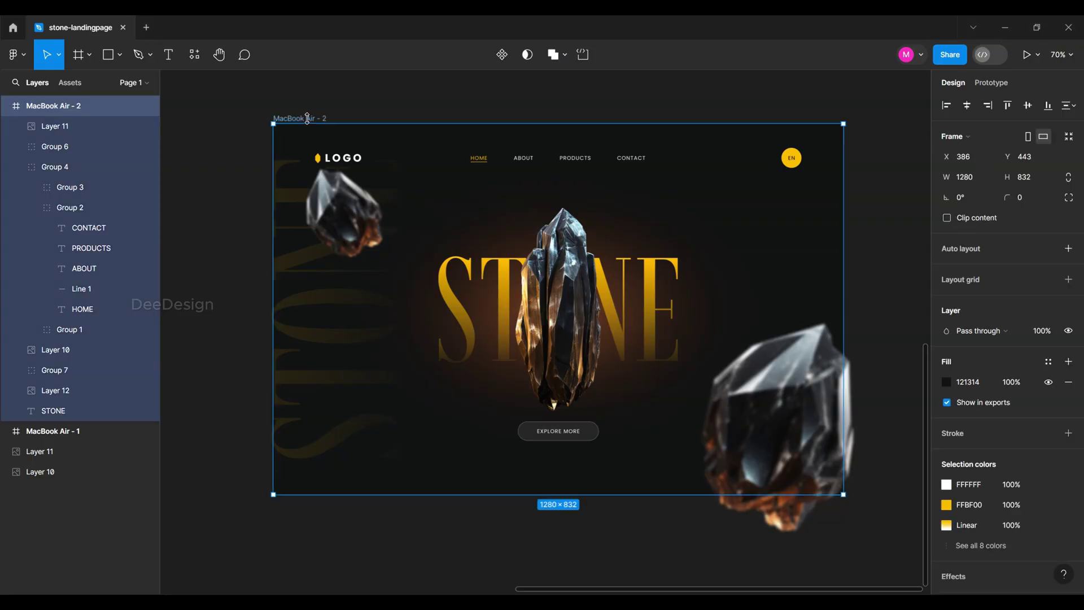
click(903, 351)
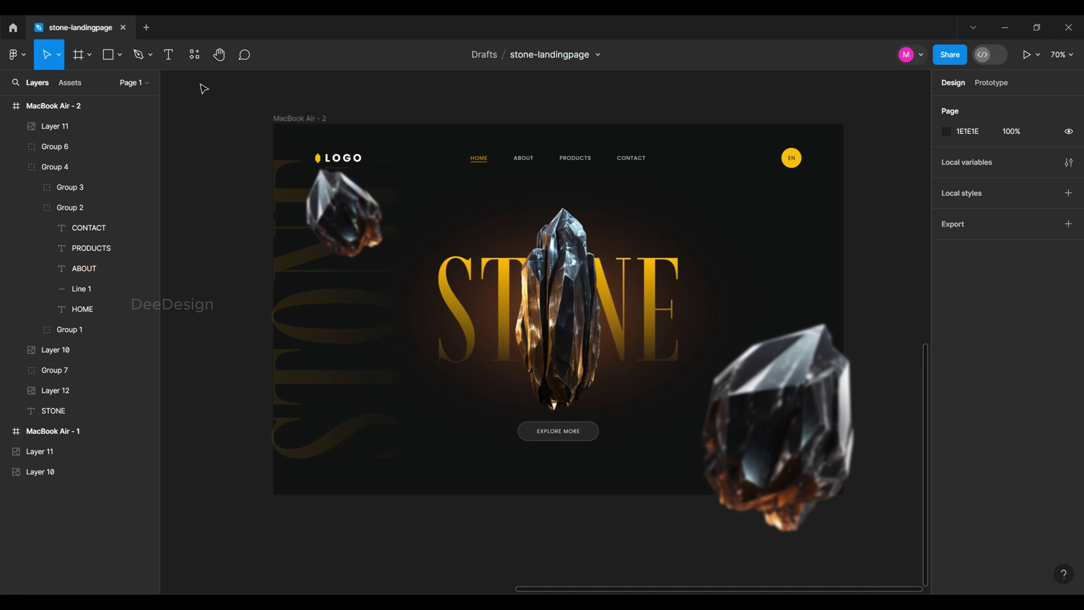
click(196, 56)
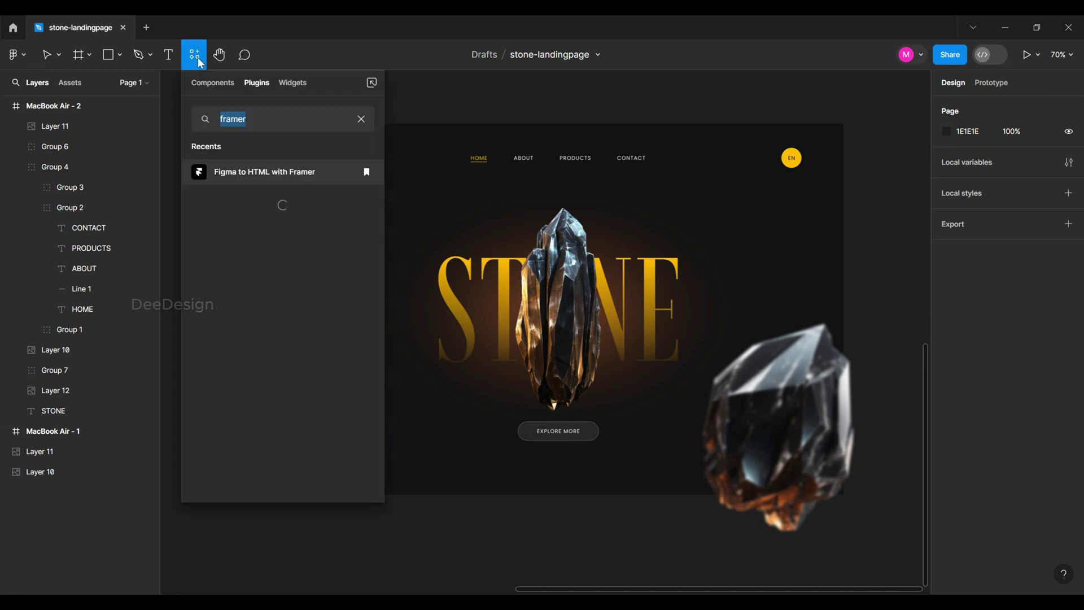
click(271, 120)
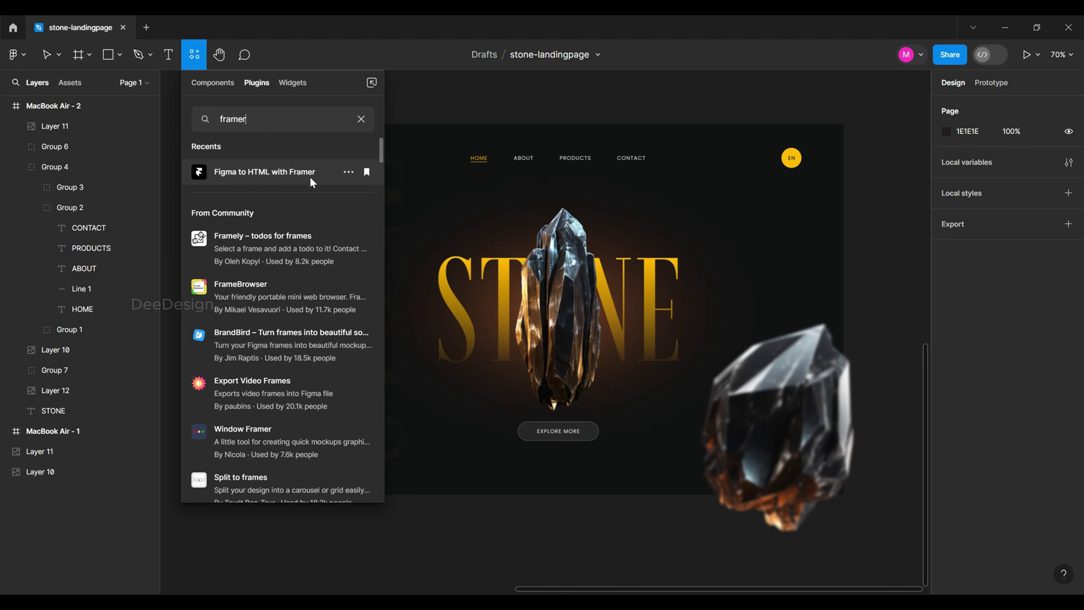
click(426, 112)
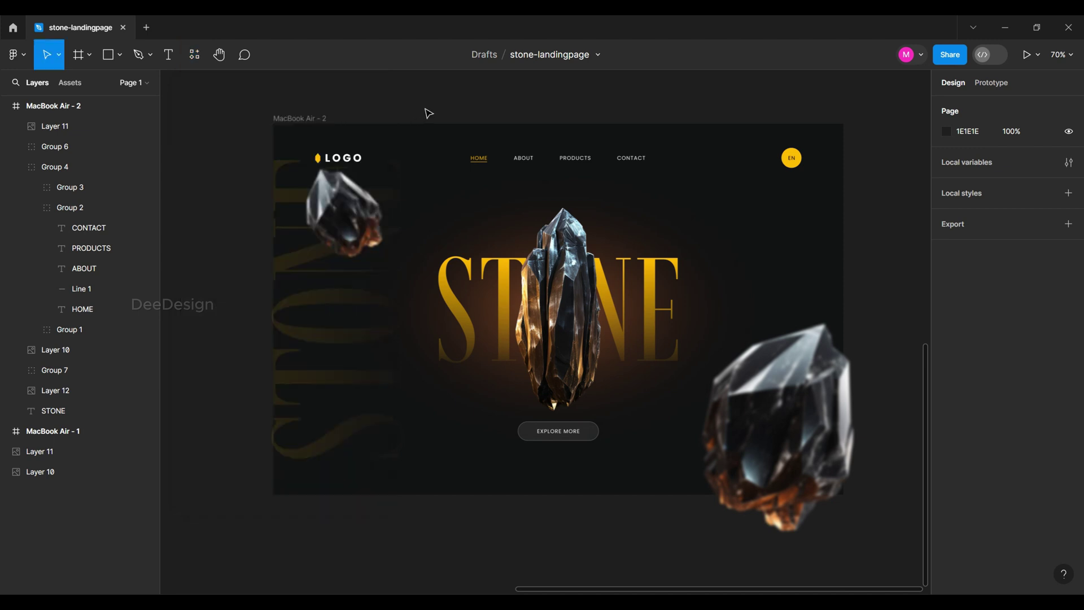
Step: Run the Figma to HTML with Framer plugin on the MacBook Air - 2 frame
click(312, 120)
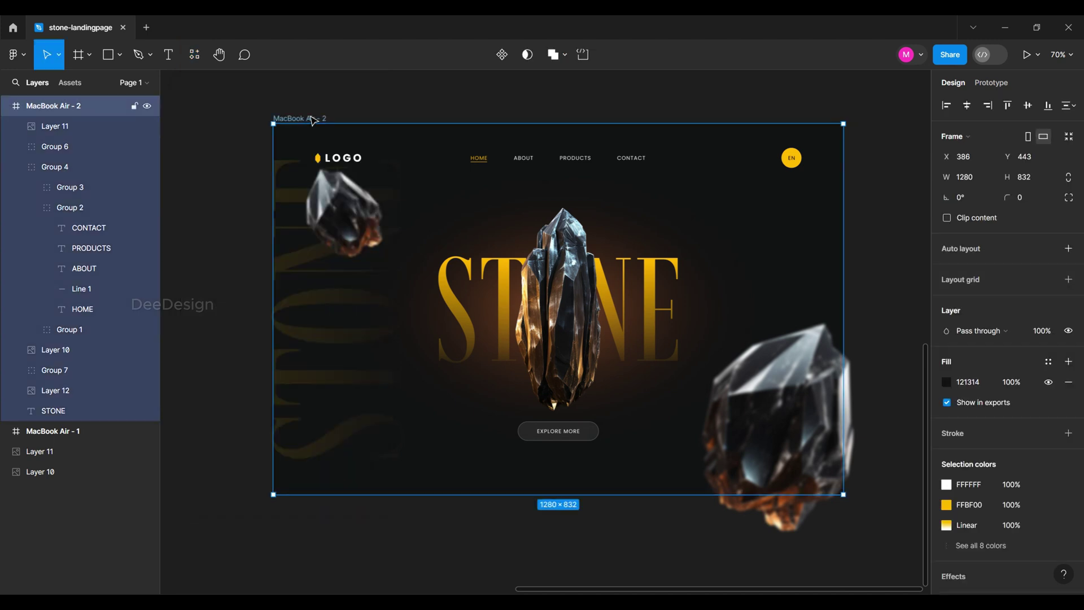
click(195, 55)
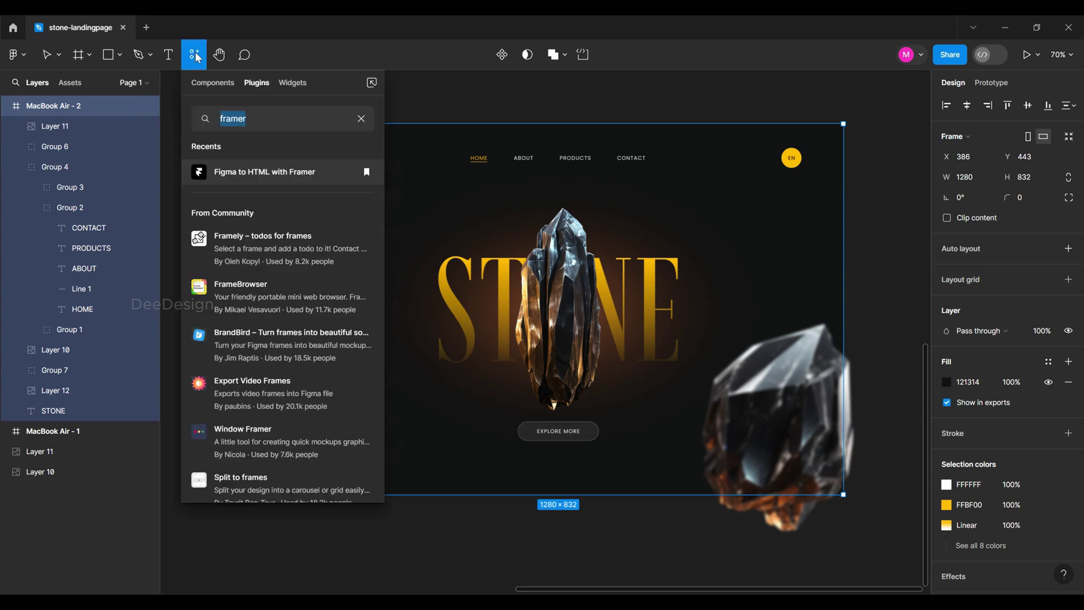
click(310, 172)
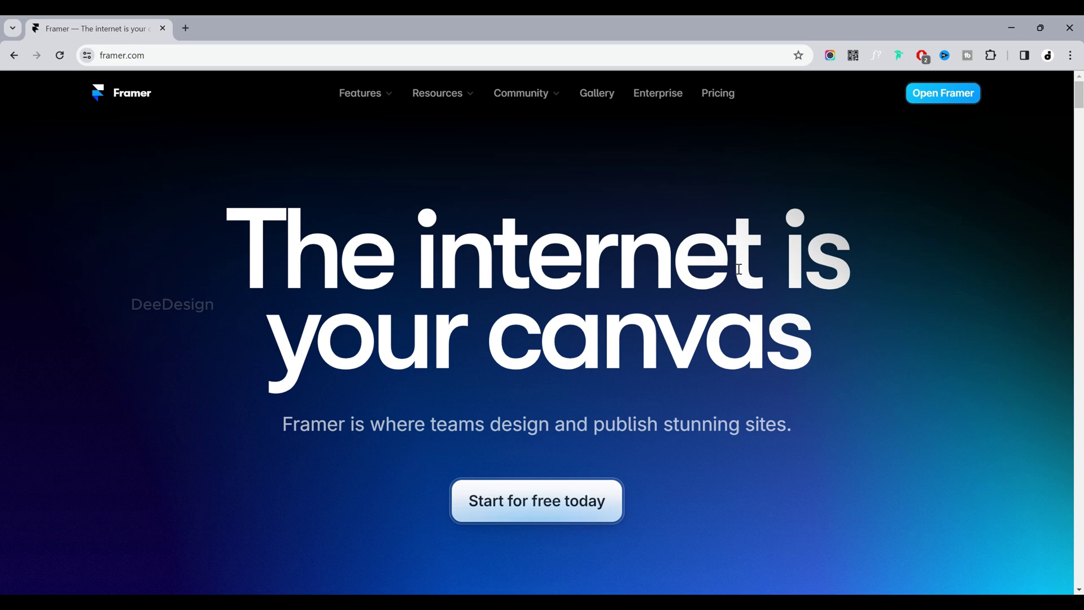
Step: Start a new untitled Framer project and select its Desktop frame
click(948, 96)
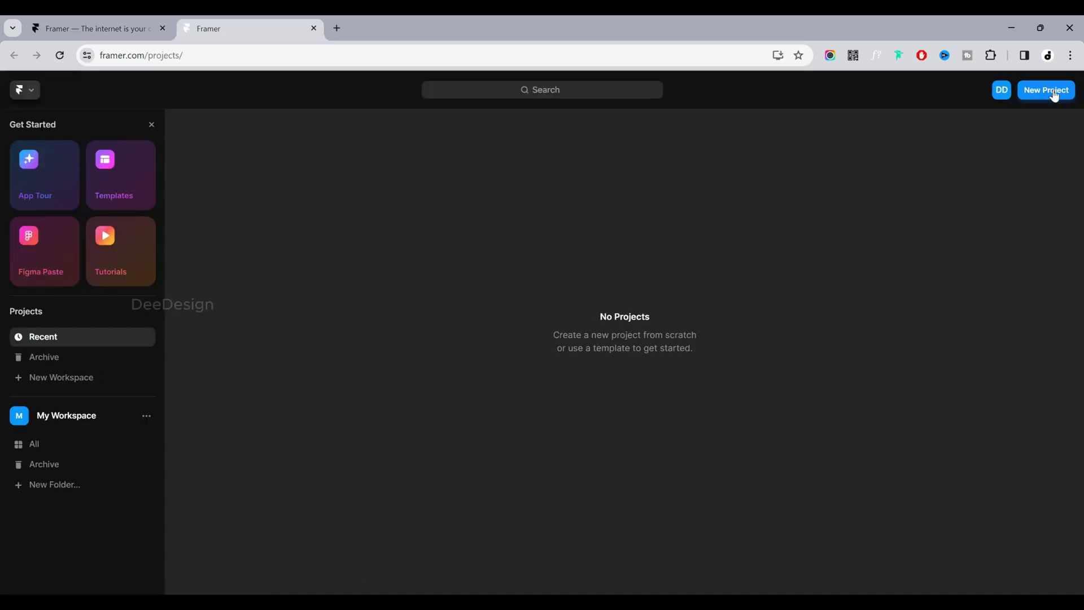
click(1053, 95)
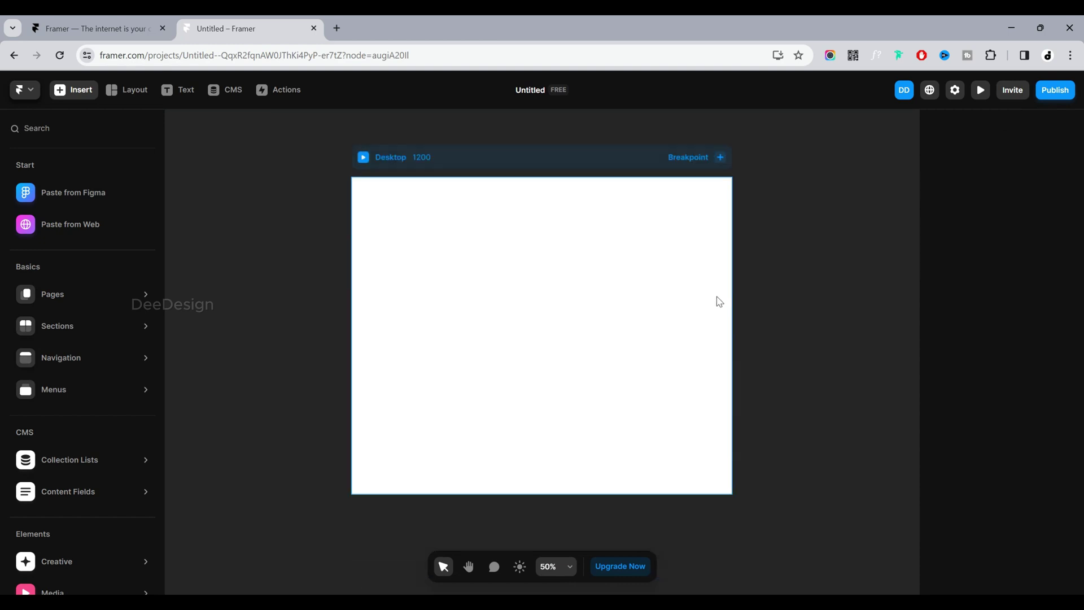
click(586, 186)
Step: Set the Desktop breakpoint width to 1280
click(1013, 214)
text(1280)
key(Return)
click(562, 276)
Step: Paste the copied Figma stone design into the Desktop frame
right_click(561, 276)
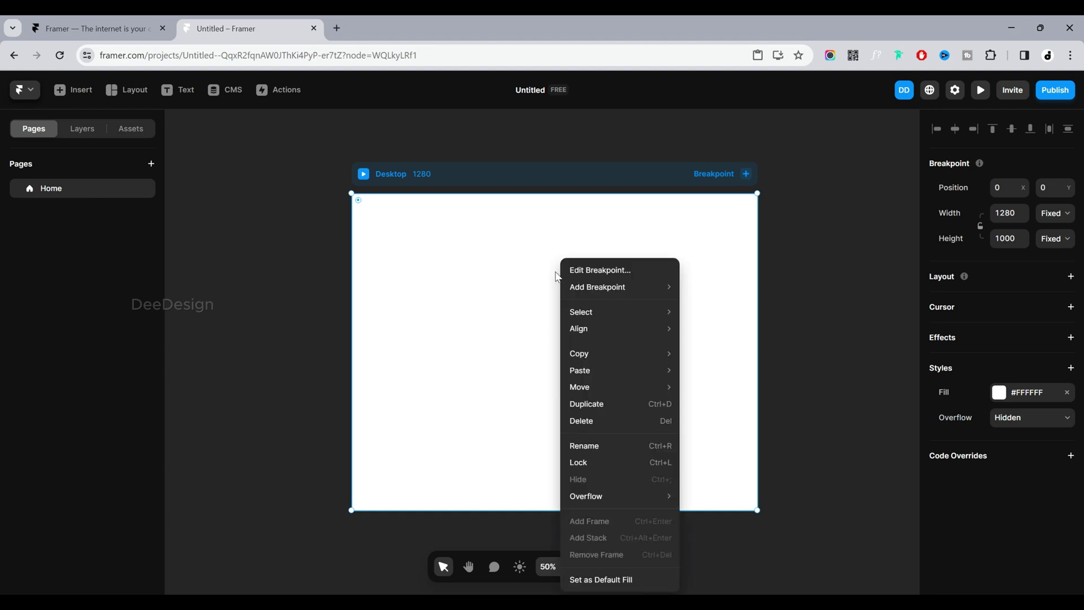
mouse_move(602, 388)
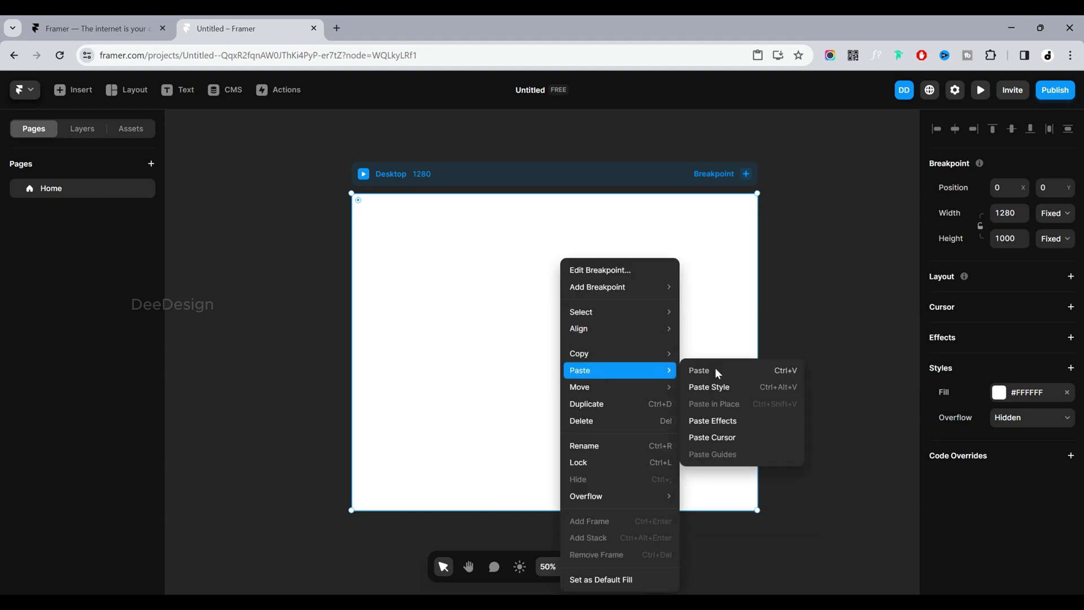
click(725, 368)
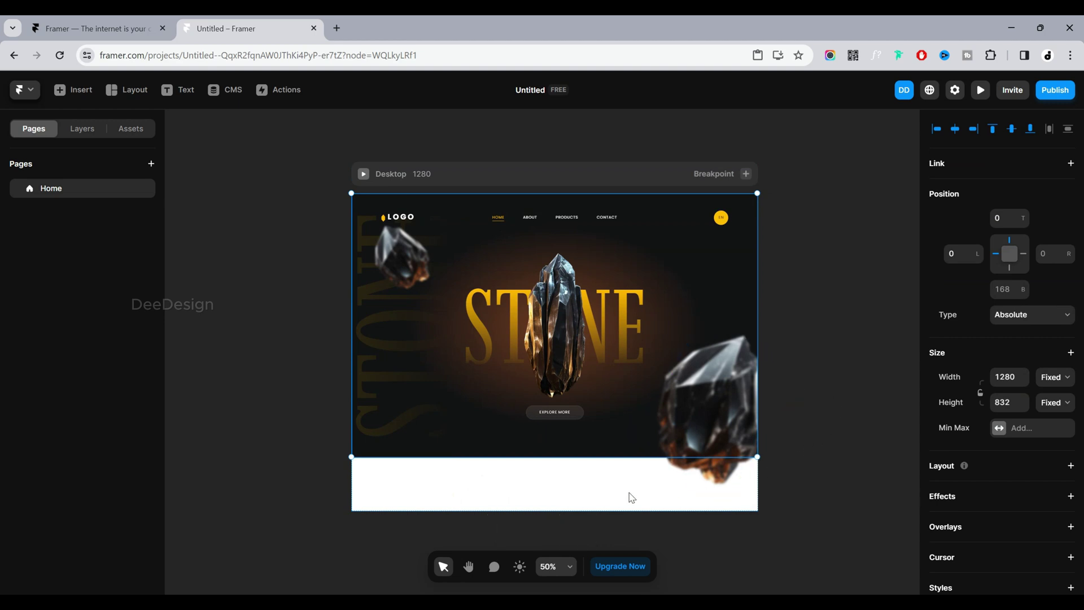
Step: Eyedrop the design's dark background #121314 as the Desktop breakpoint's fill
click(566, 176)
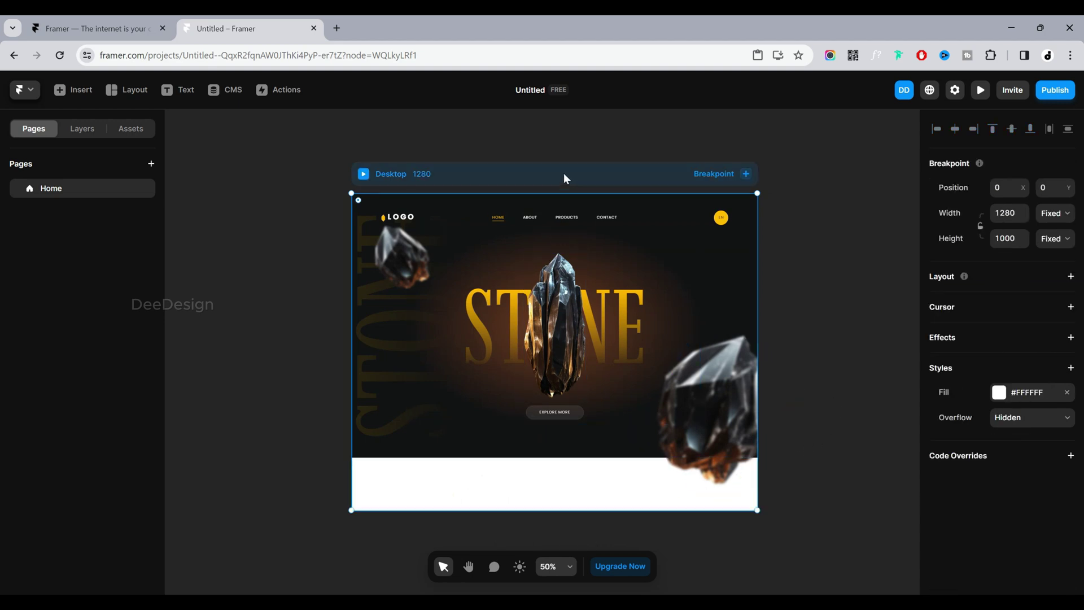
click(999, 393)
click(880, 469)
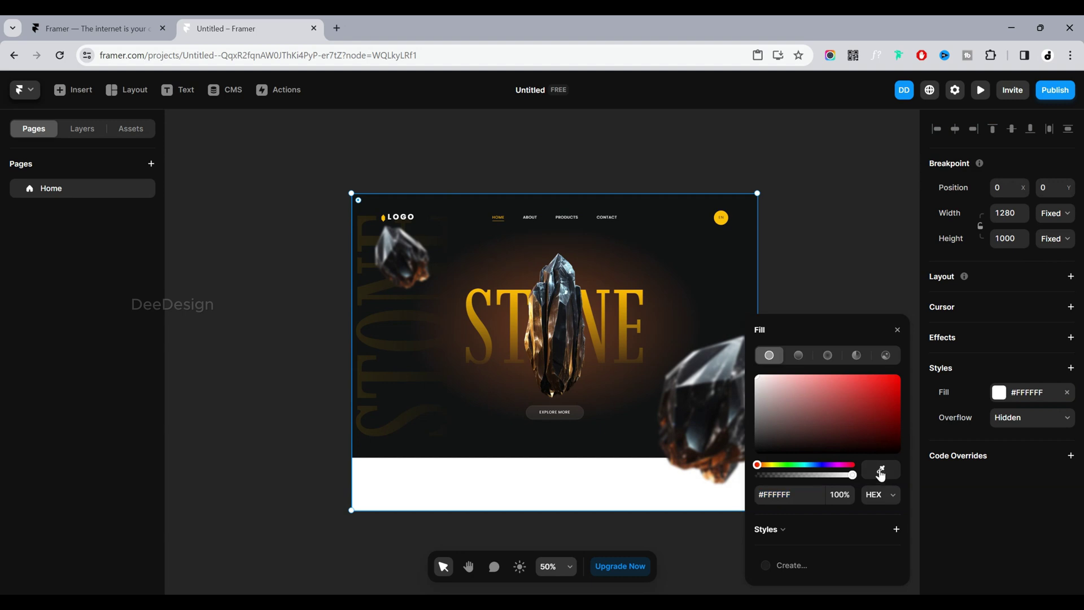
click(755, 200)
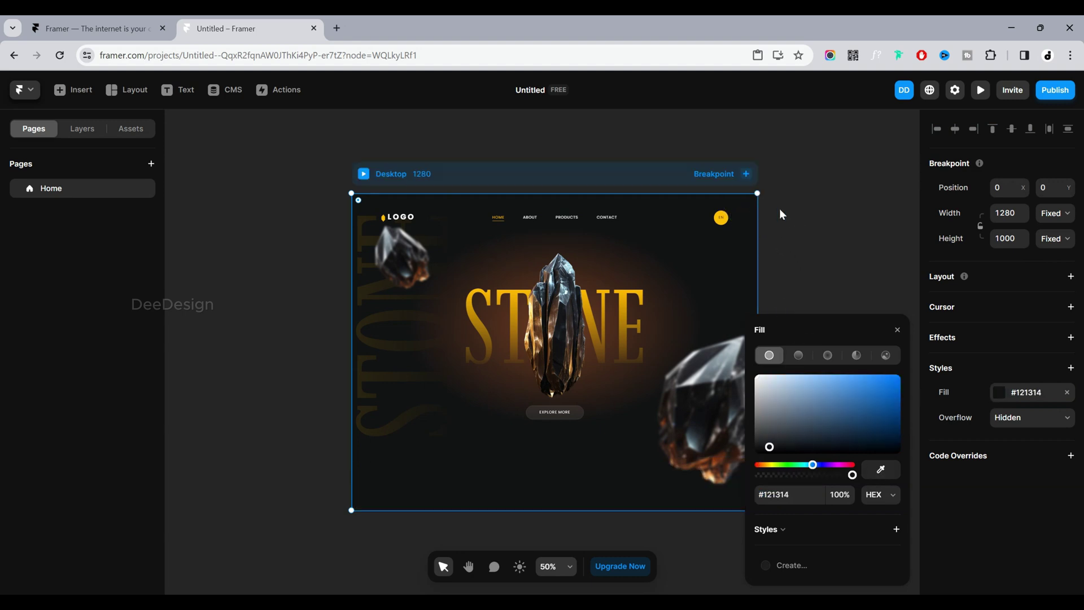
click(825, 219)
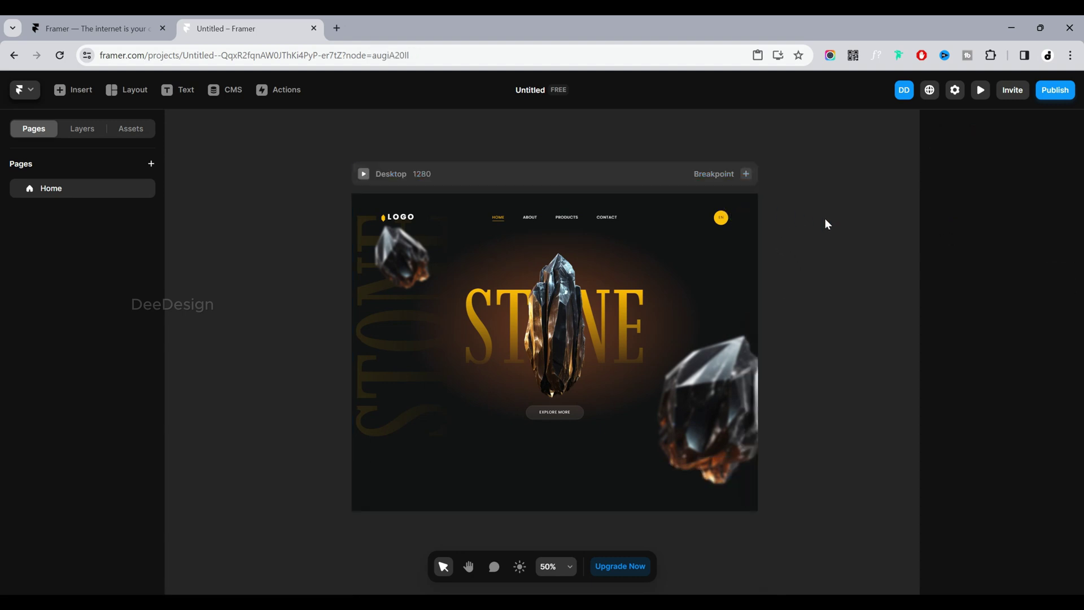
click(635, 175)
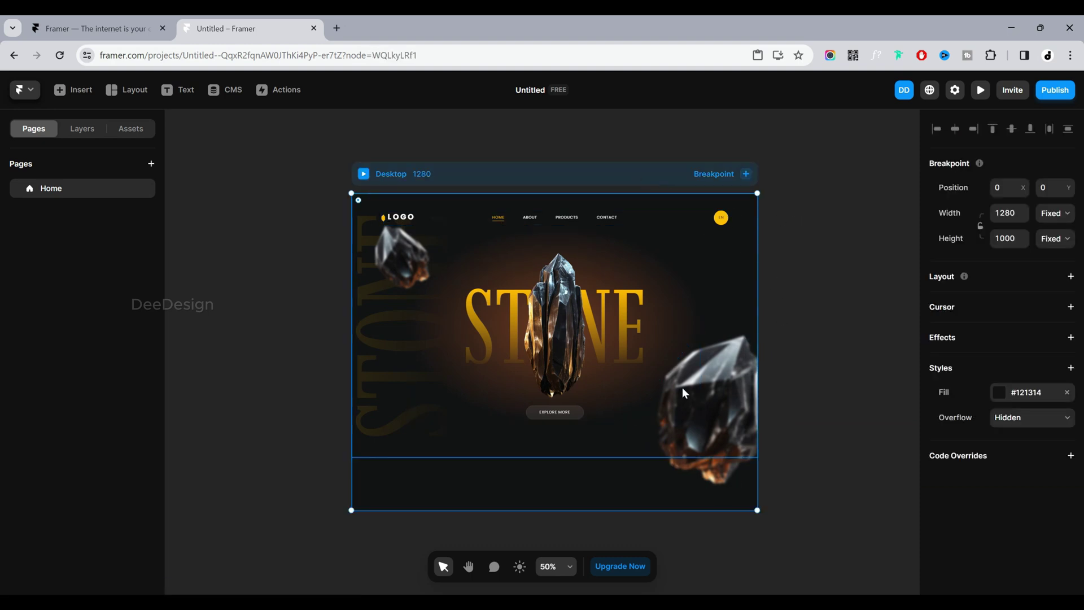
scroll(682, 387, up, 3)
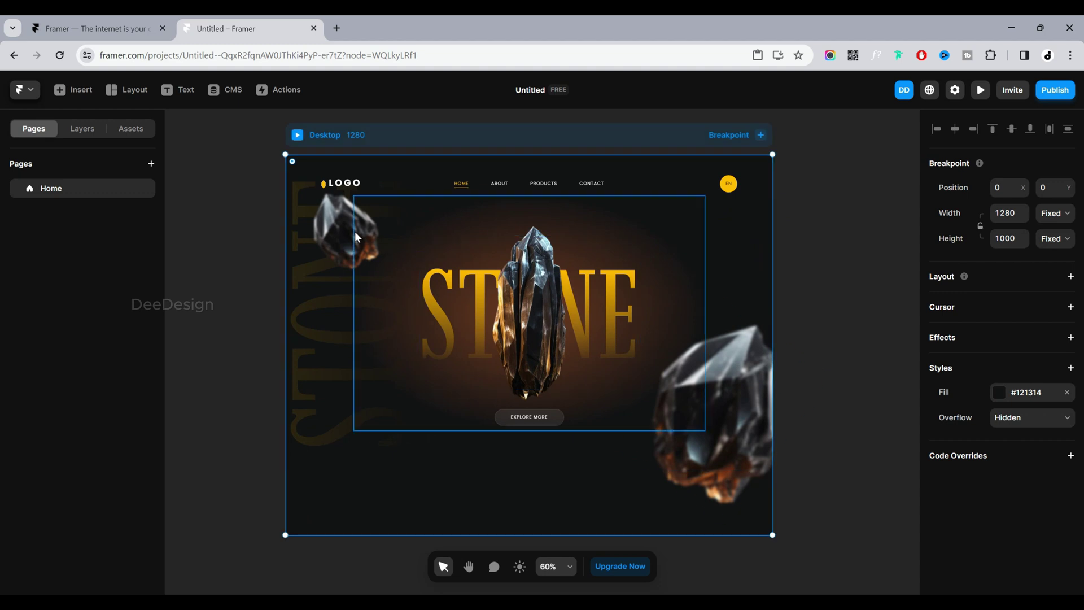
Step: Give the central crystal image an Appear effect with an enter scale of 2
click(520, 292)
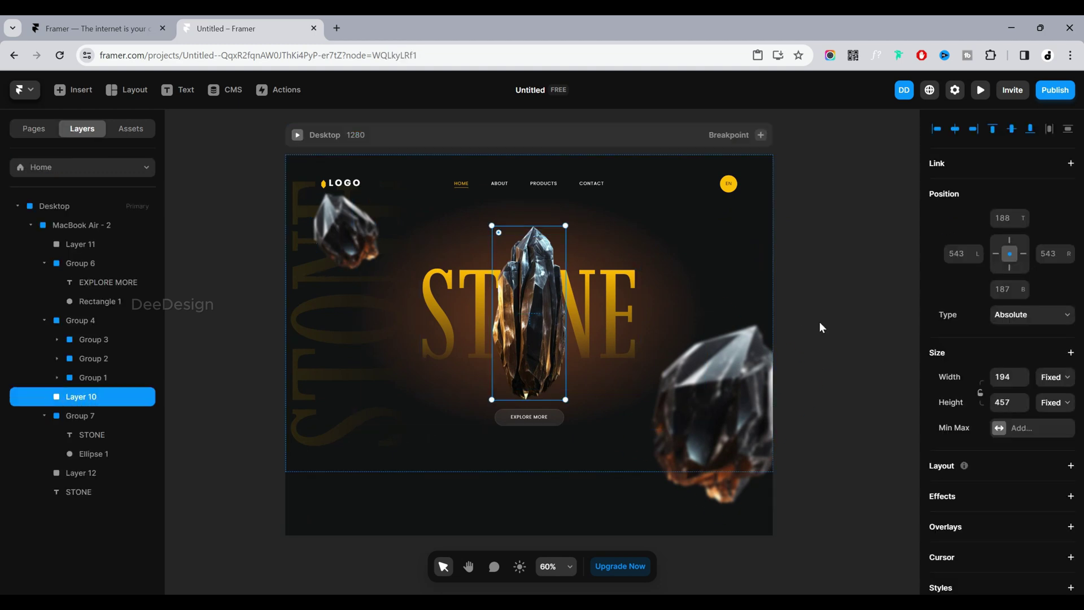
scroll(1035, 395, down, 5)
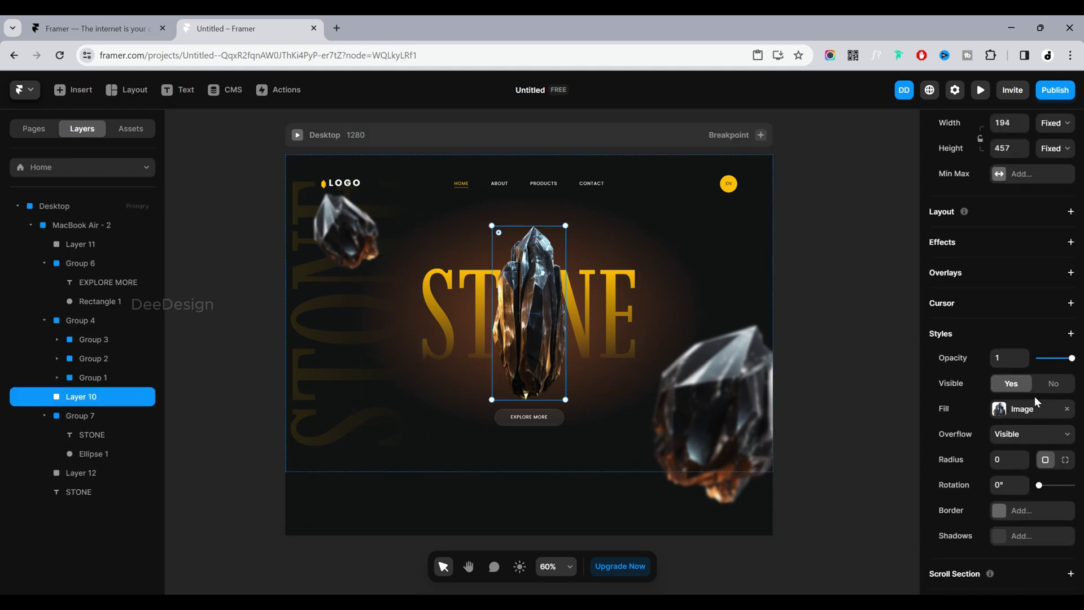
click(1018, 243)
click(1024, 259)
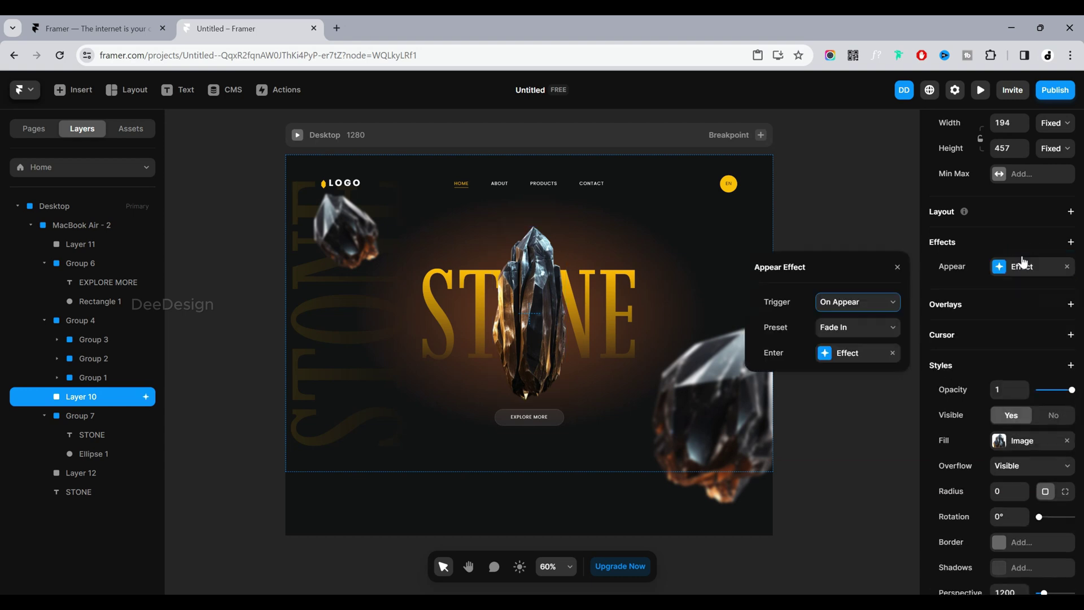
click(861, 355)
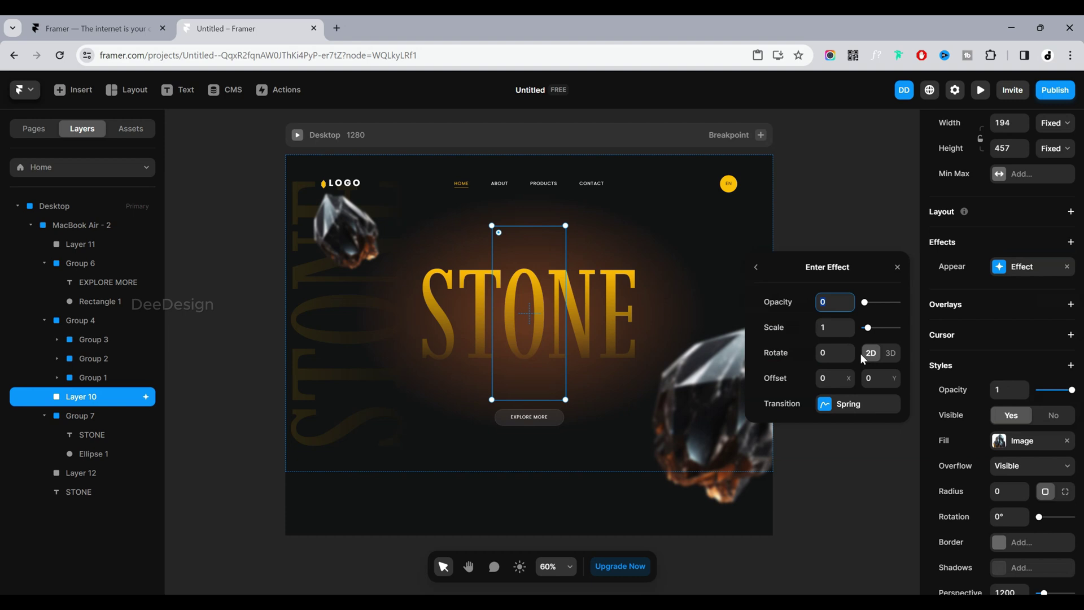
click(840, 327)
text(2)
key(Tab)
click(868, 209)
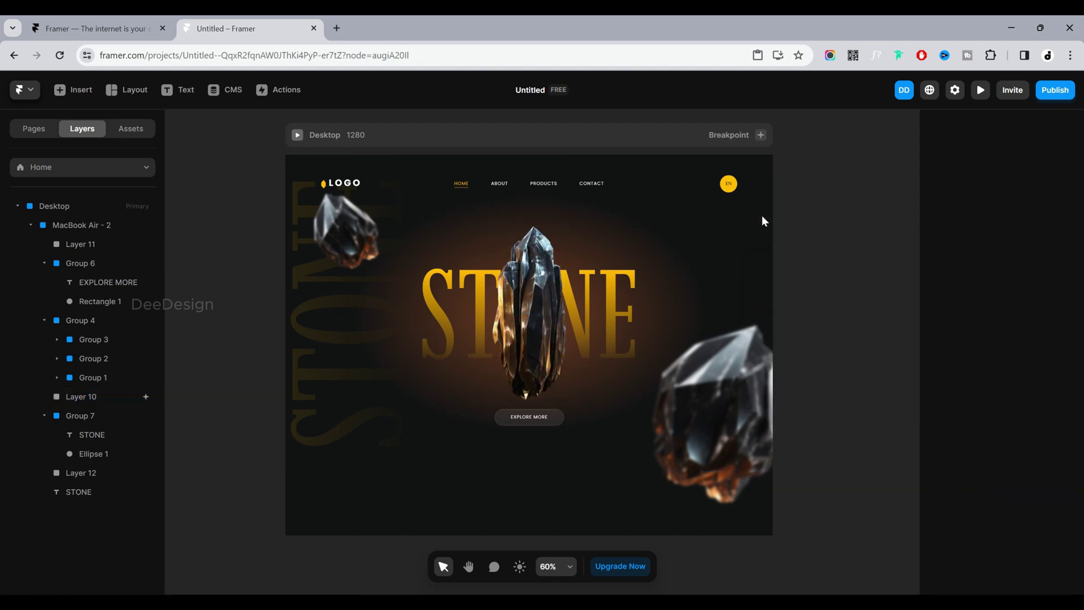
Step: Add an Appear effect to the top-left crystal image
click(349, 243)
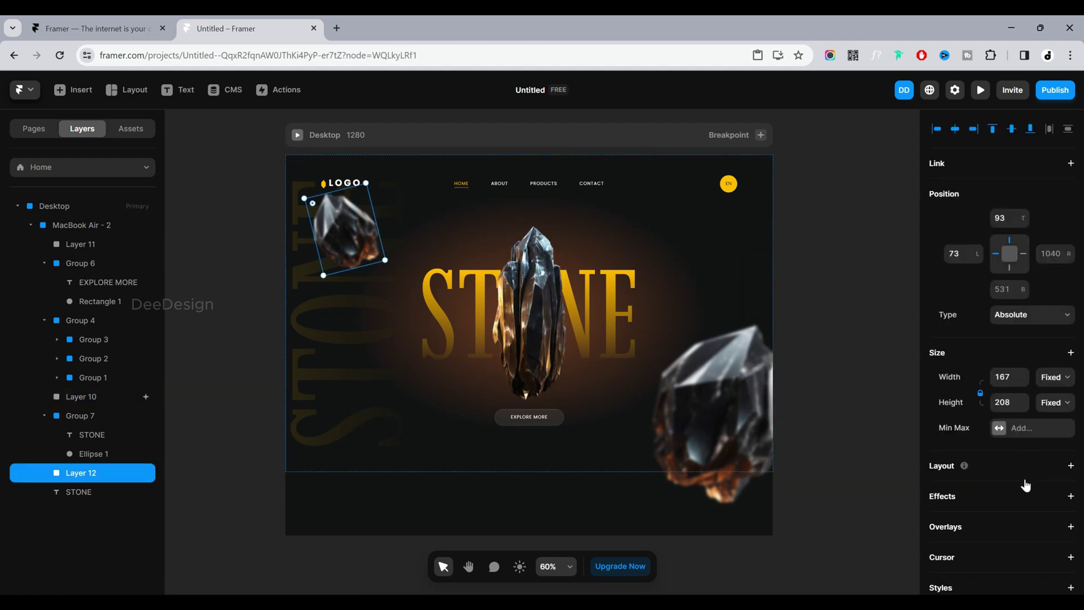
click(1015, 504)
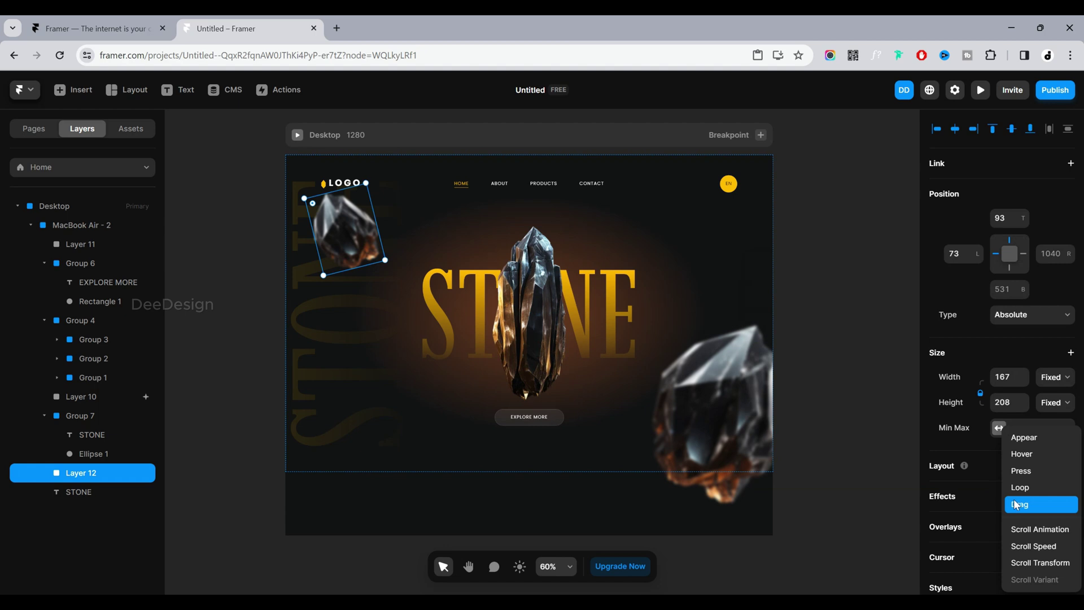
click(1038, 439)
scroll(1016, 452, down, 3)
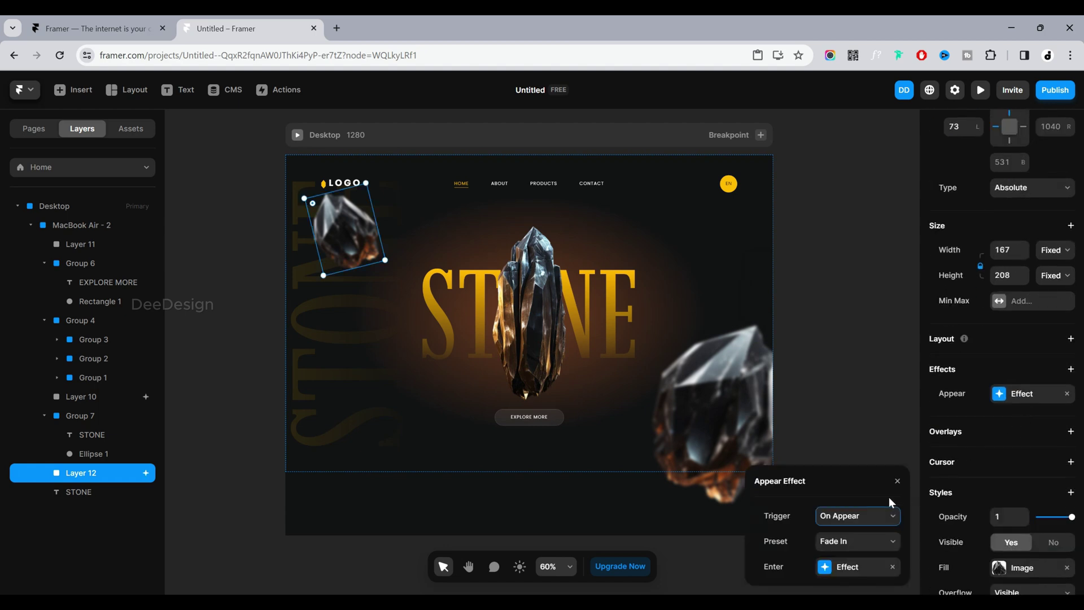
click(853, 568)
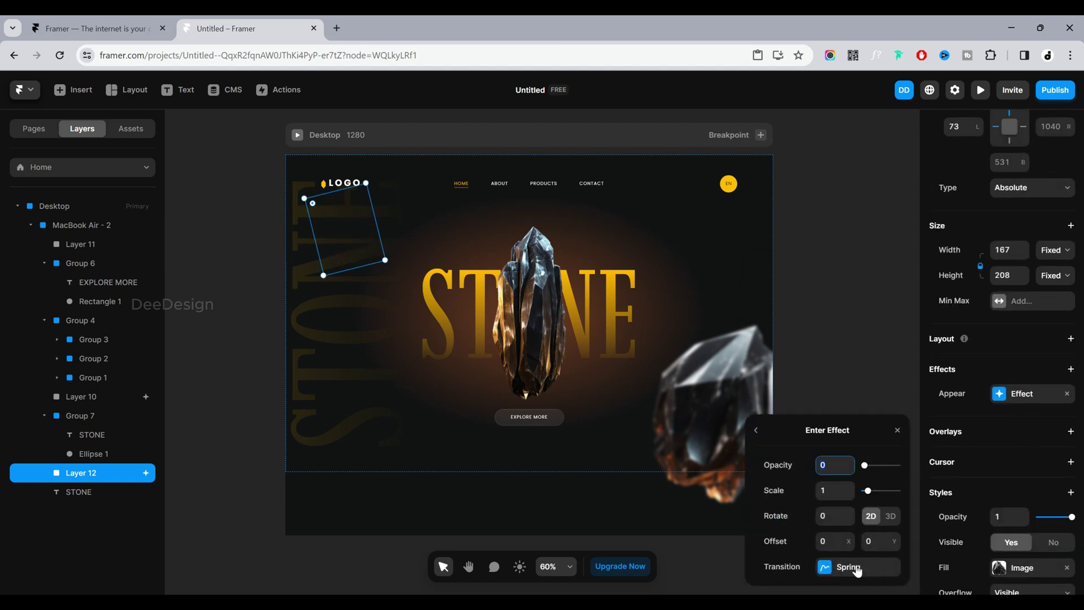
click(827, 306)
Step: Add a Fade In Appear effect to the large right-hand crystal
click(721, 383)
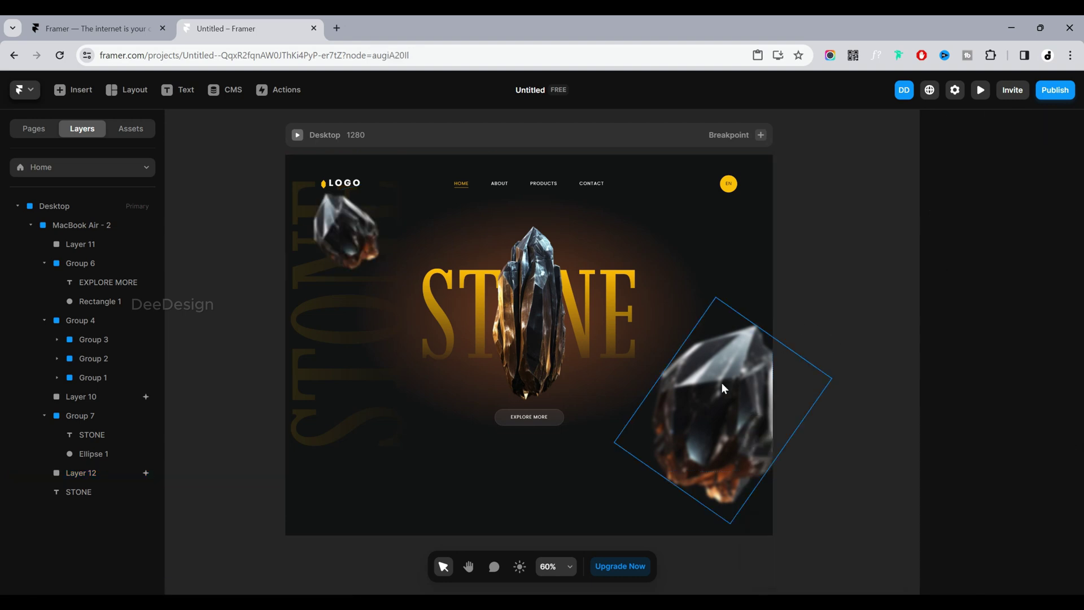
click(1009, 496)
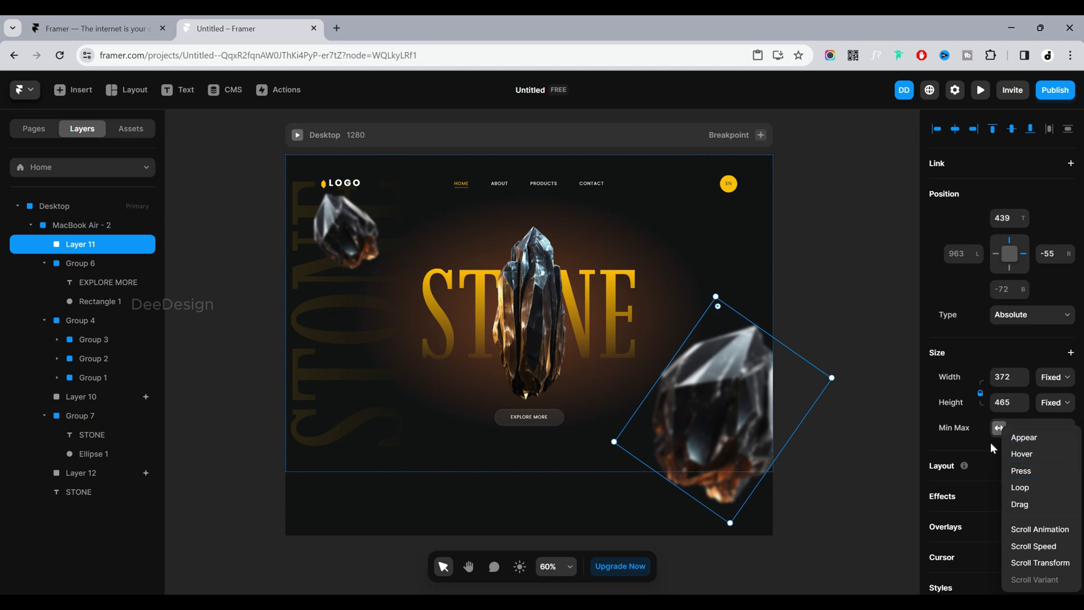
click(1024, 438)
scroll(1058, 347, down, 4)
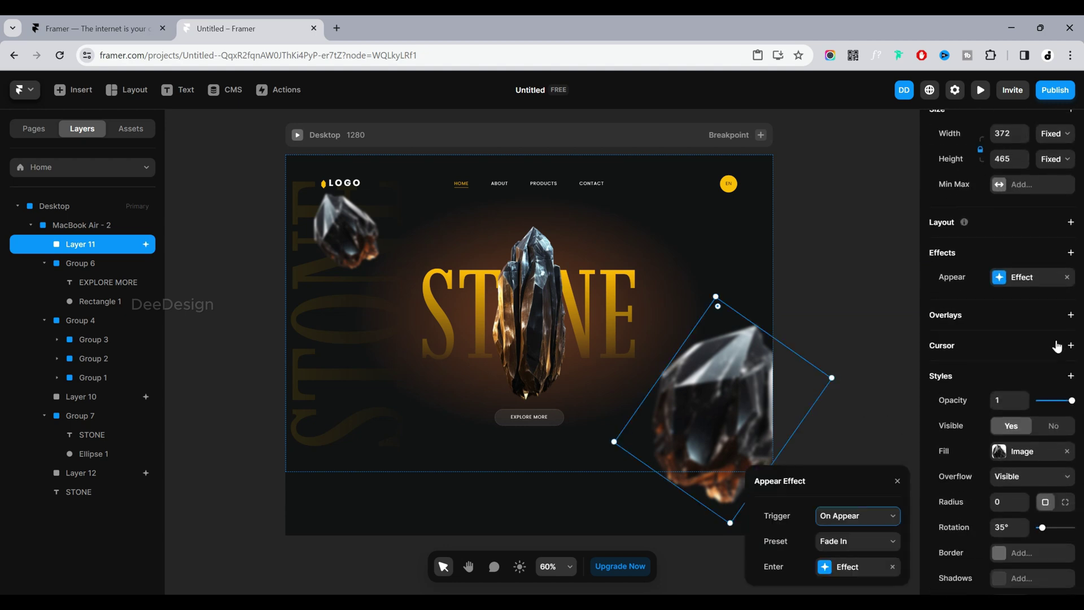
click(868, 400)
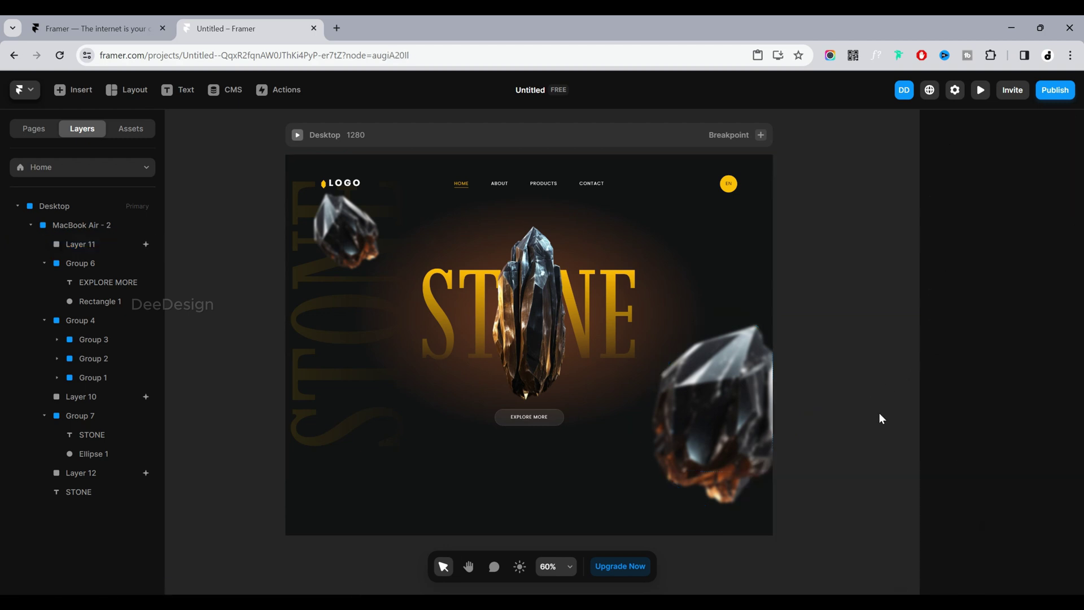
Step: Add an Appear effect to the group holding the title and glow
click(652, 279)
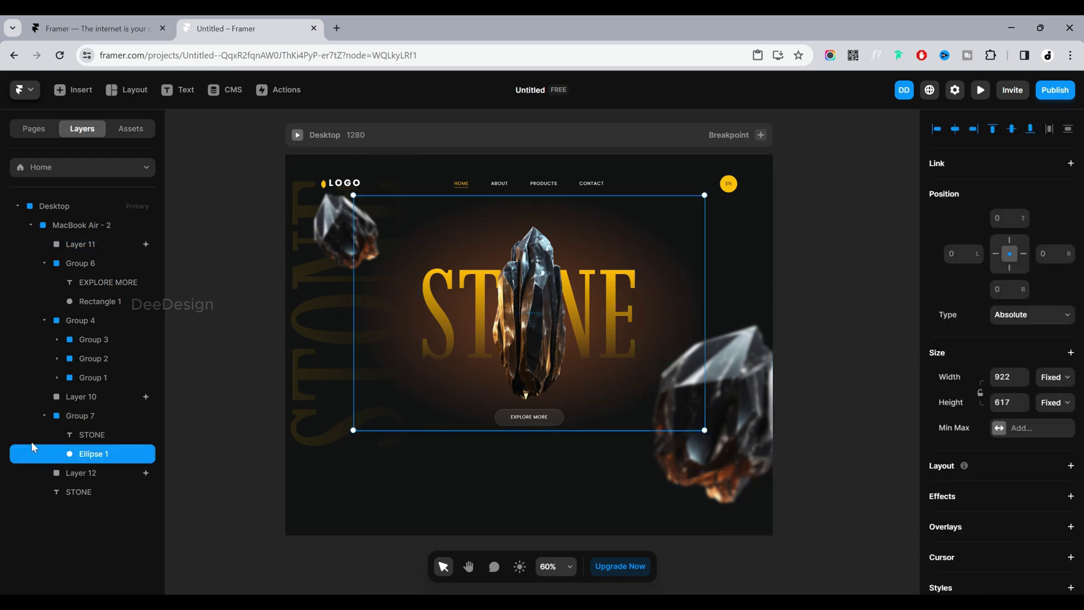
click(100, 421)
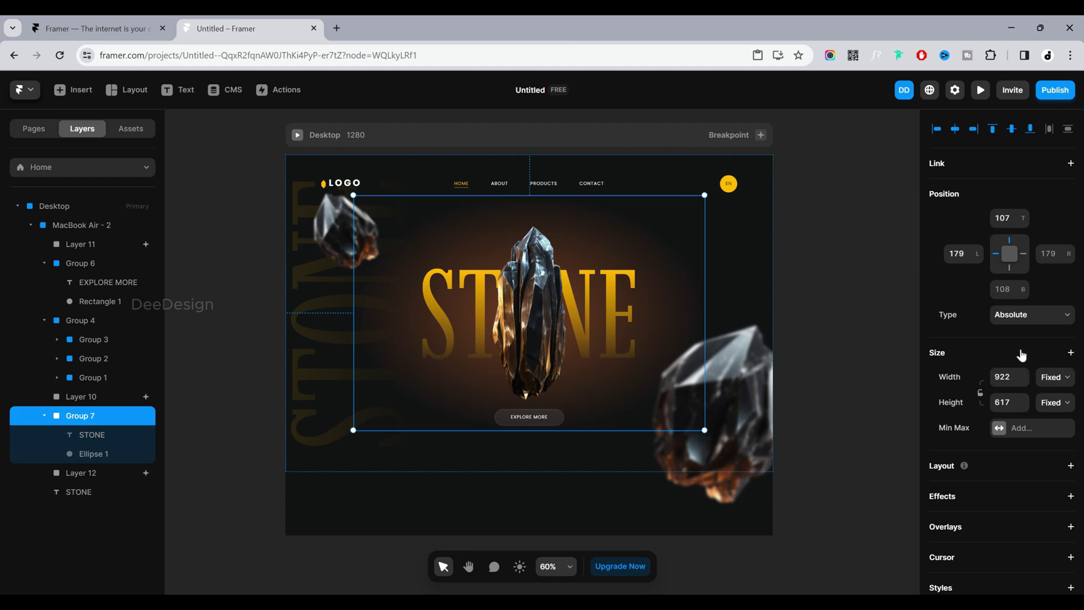
scroll(1022, 354, down, 4)
click(1008, 306)
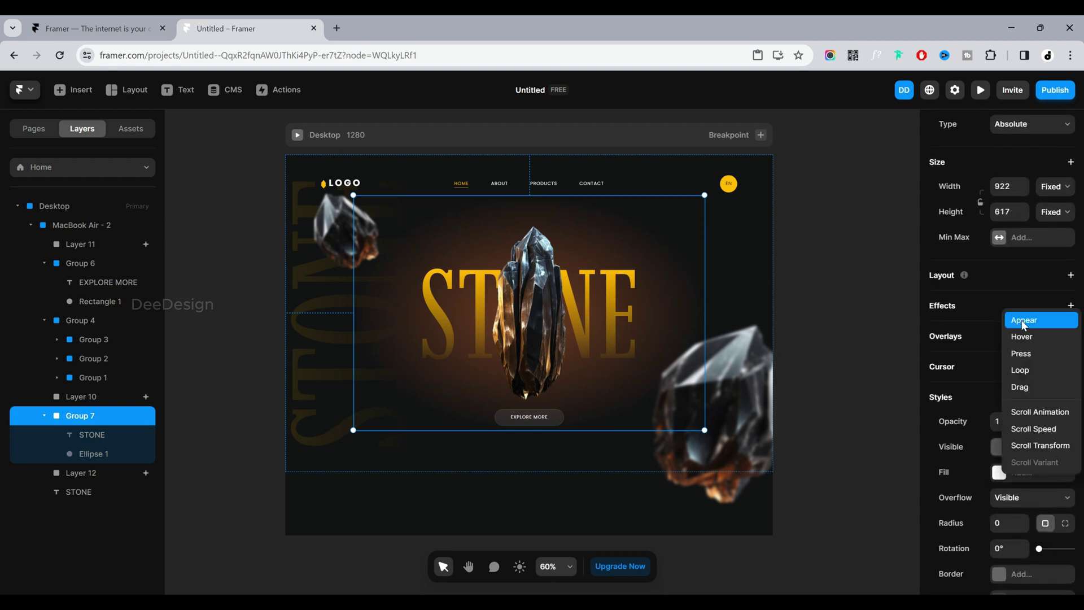
click(1022, 320)
click(849, 256)
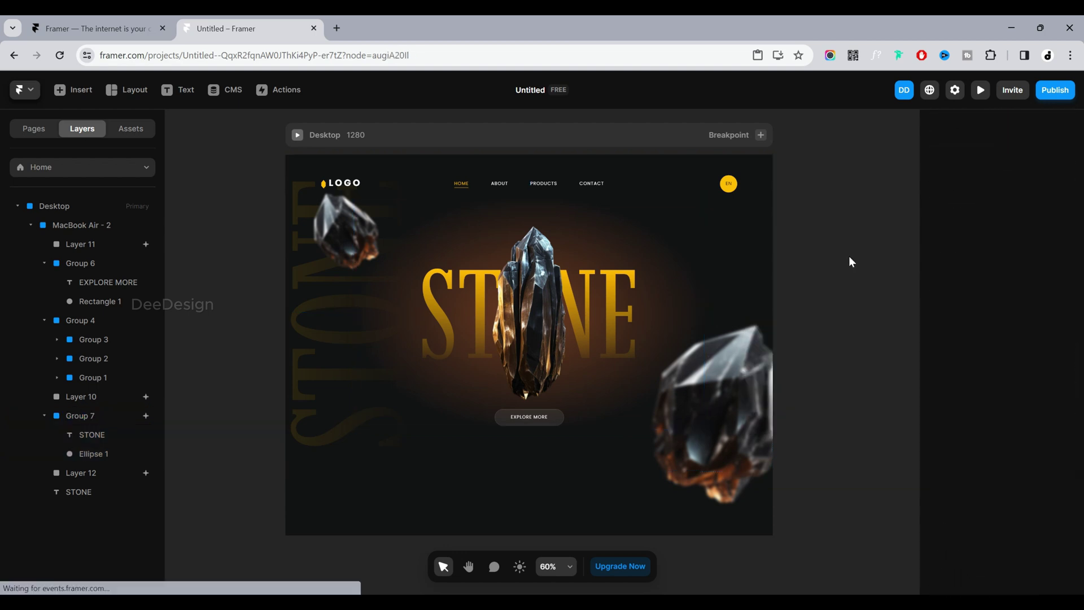
Step: Give the vertical STONE text a Slide In Left appear effect and preview the page
click(323, 349)
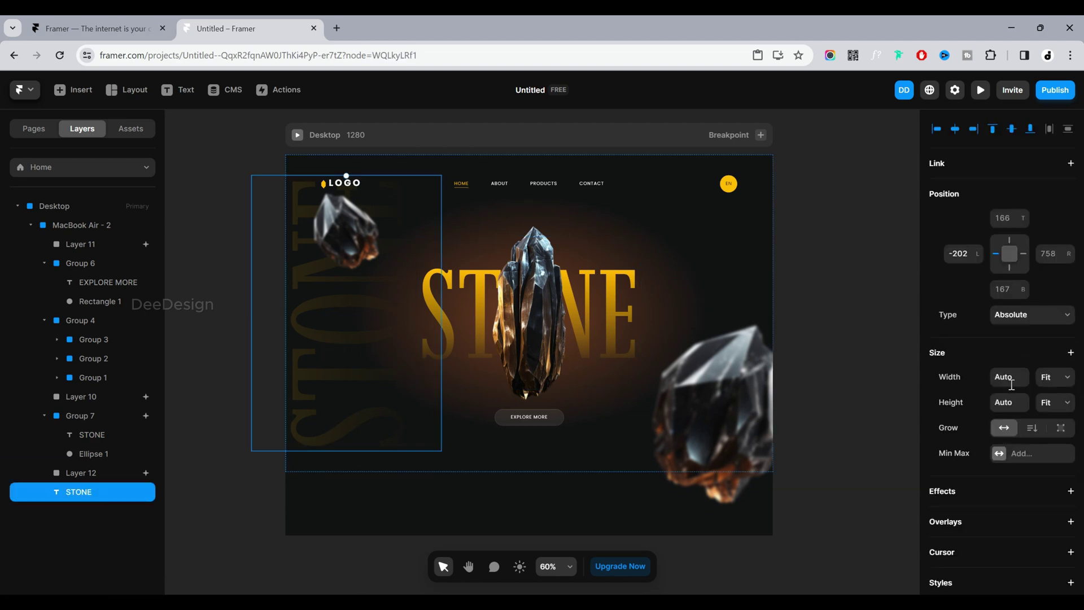
click(1028, 317)
click(1069, 290)
scroll(1000, 452, down, 3)
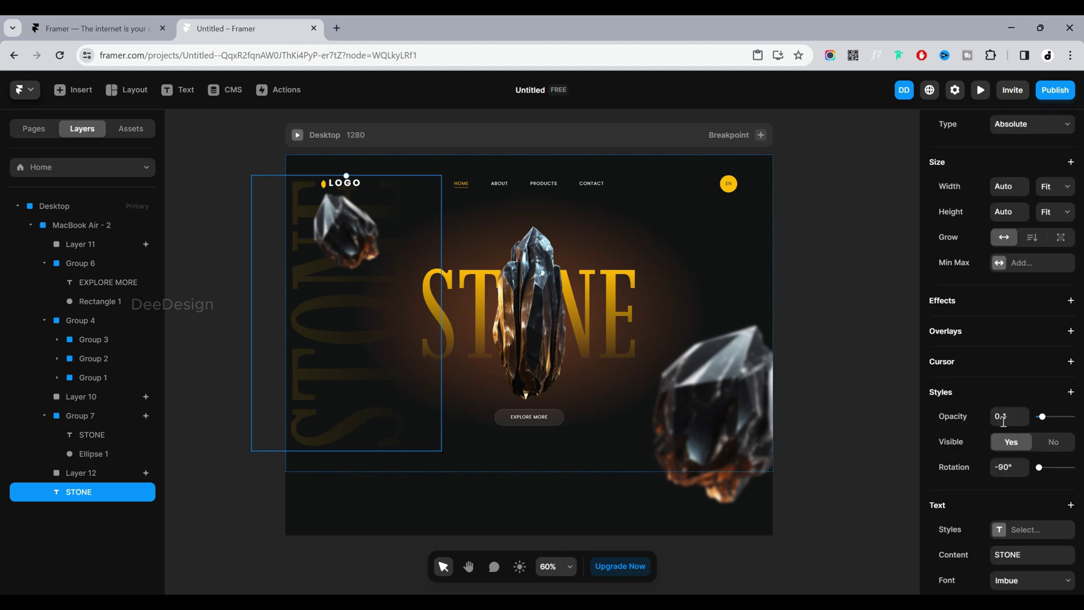
click(1004, 300)
click(1020, 310)
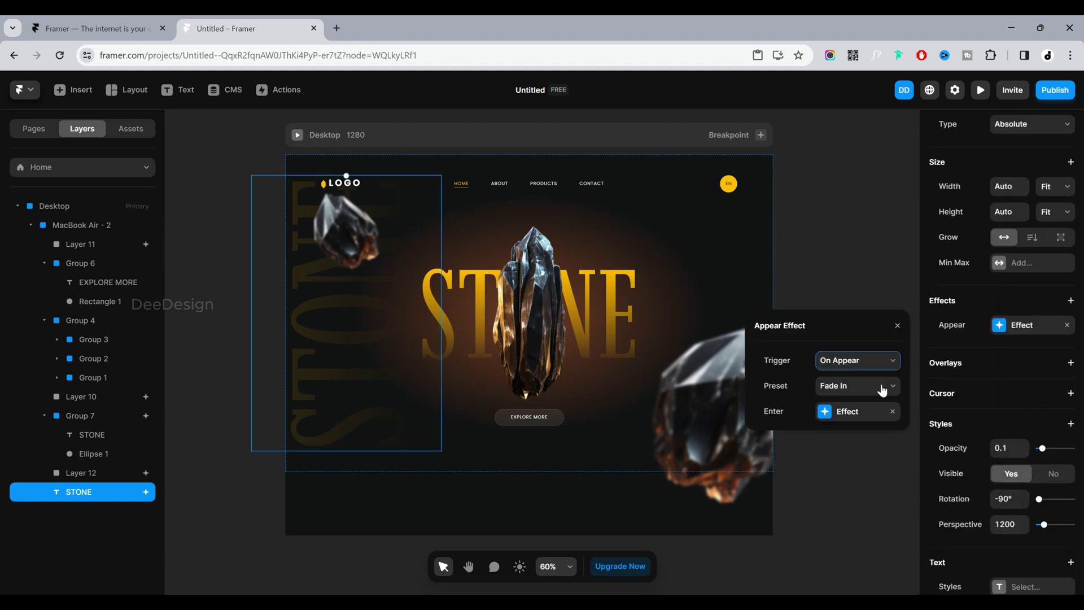
click(865, 389)
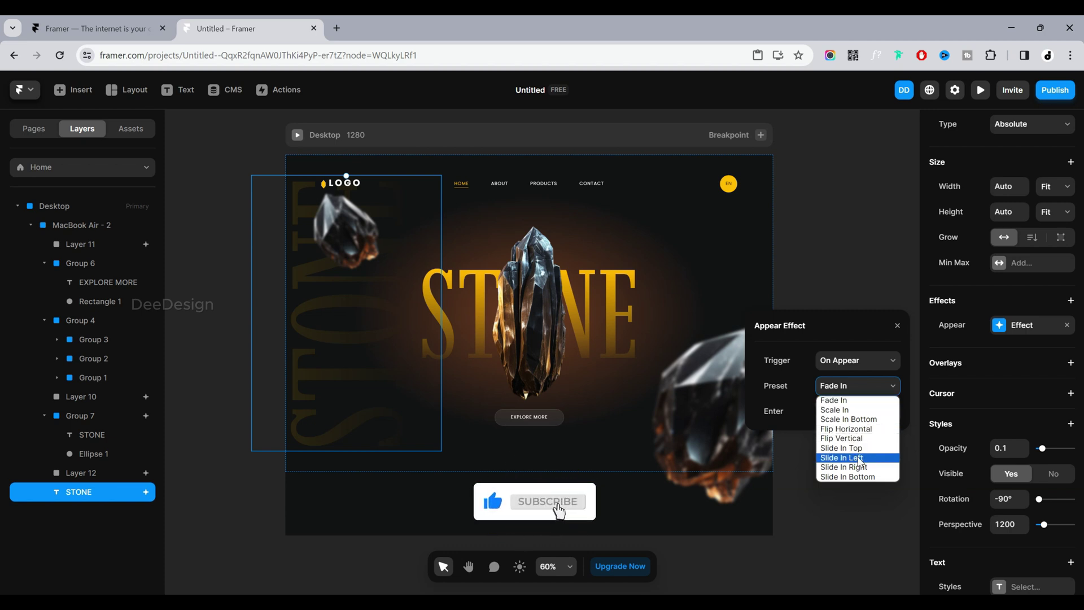
click(858, 458)
click(846, 251)
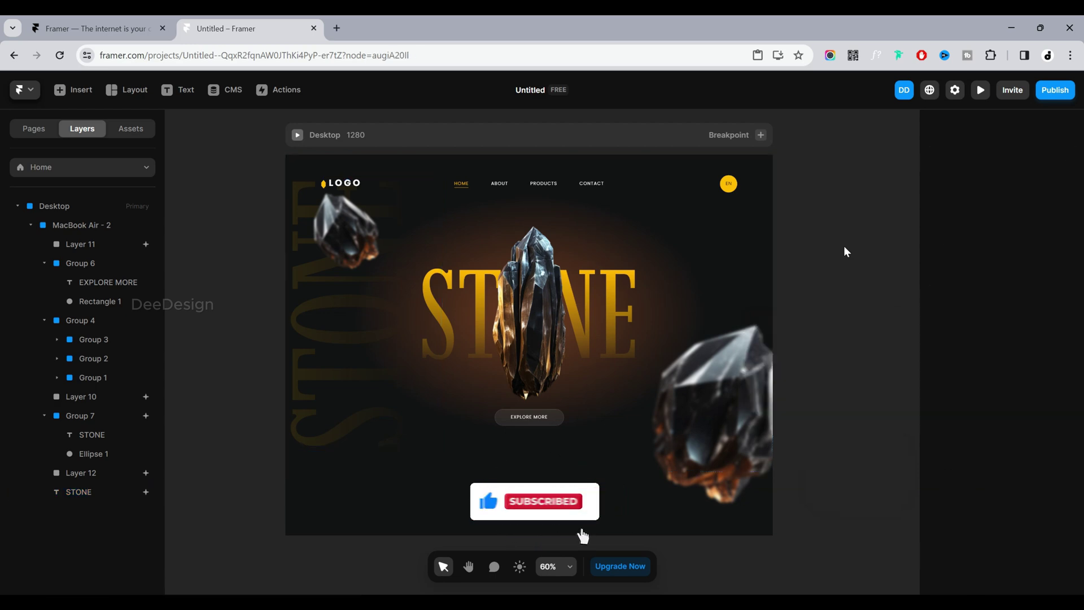
click(980, 90)
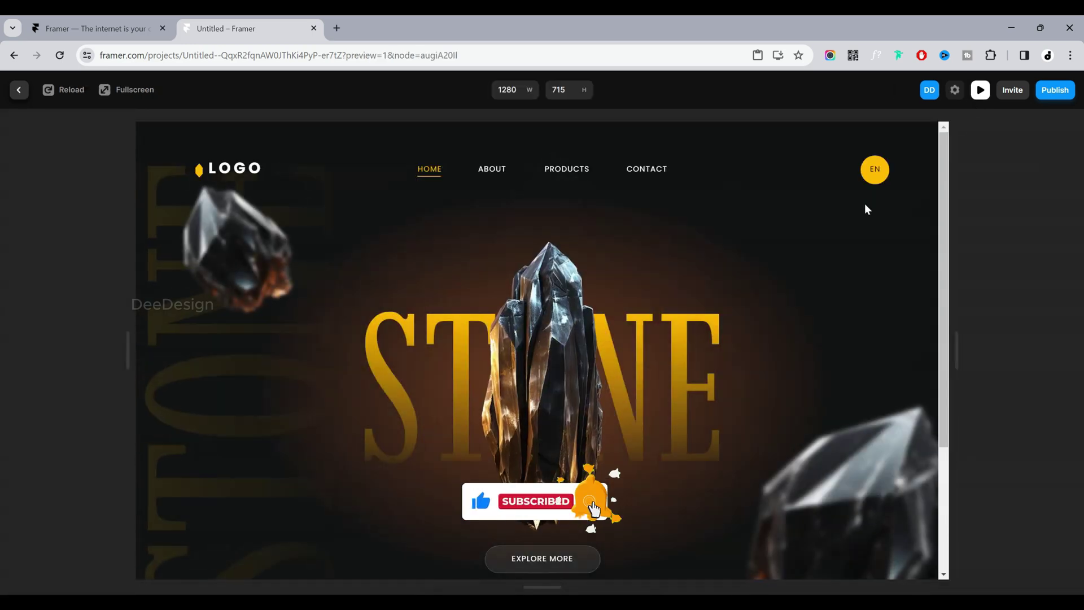
Step: Scroll and reload the preview several times to replay the animations, then return to editing
scroll(825, 296, down, 1)
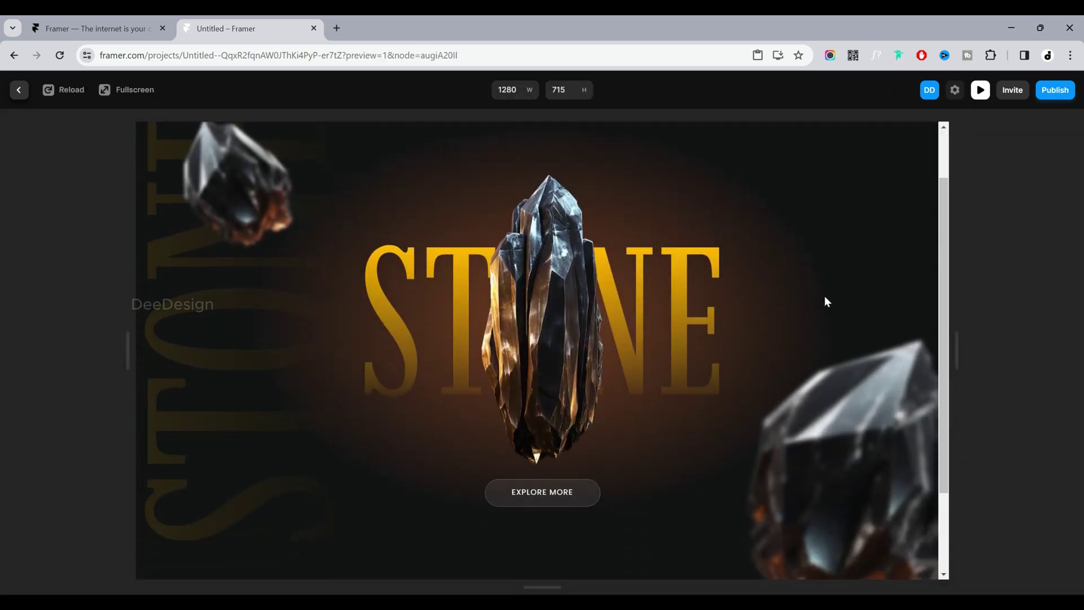
scroll(824, 296, down, 2)
scroll(823, 293, up, 3)
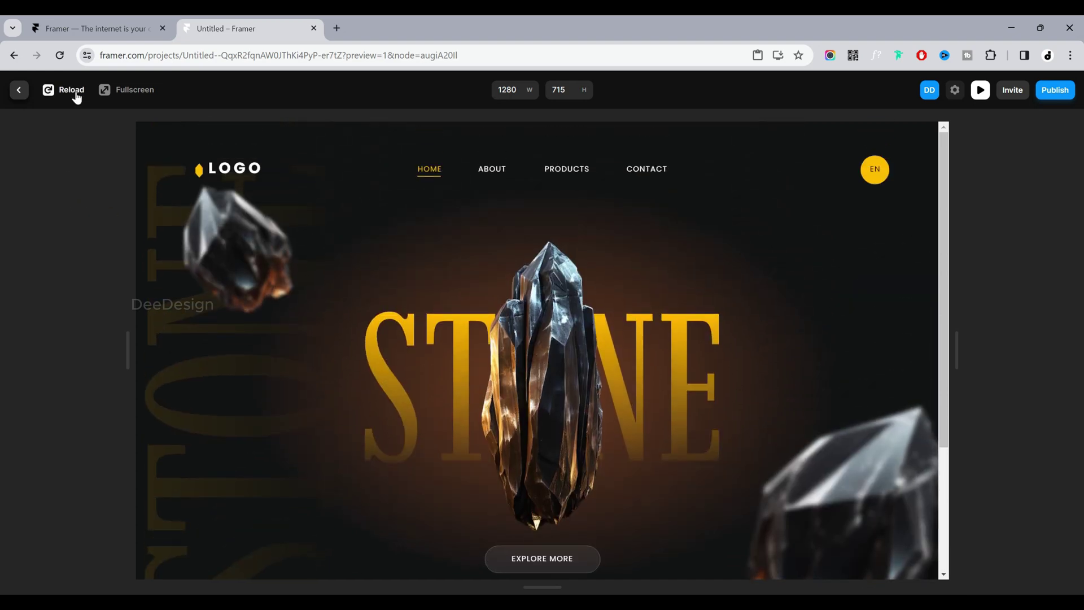
click(76, 96)
click(75, 94)
click(77, 96)
click(77, 96)
click(19, 90)
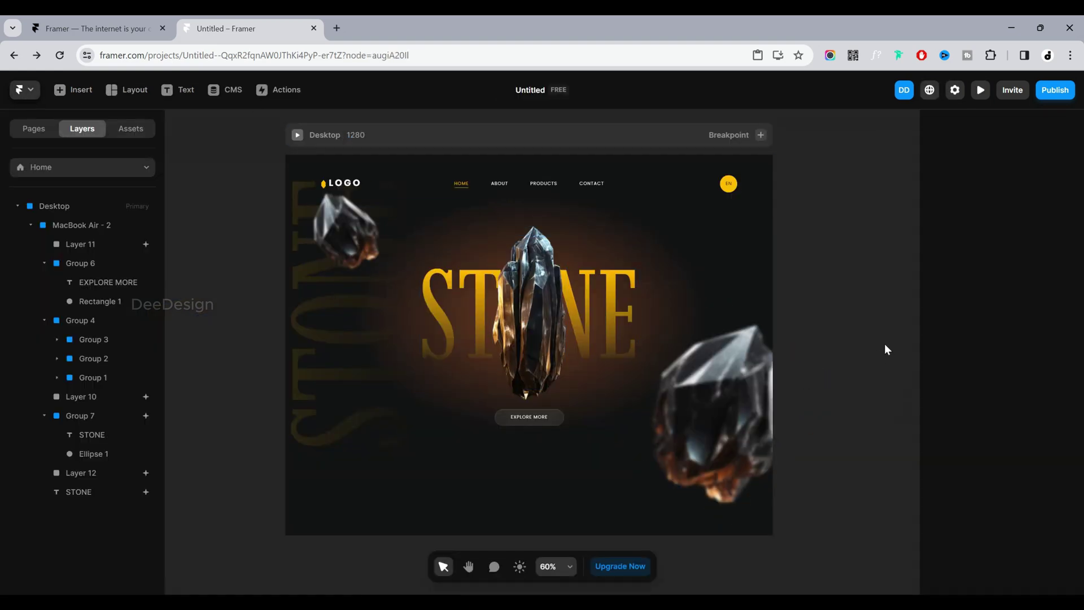
Step: Add a Scroll Transform to the central crystal with full start opacity and start scale 1
click(534, 264)
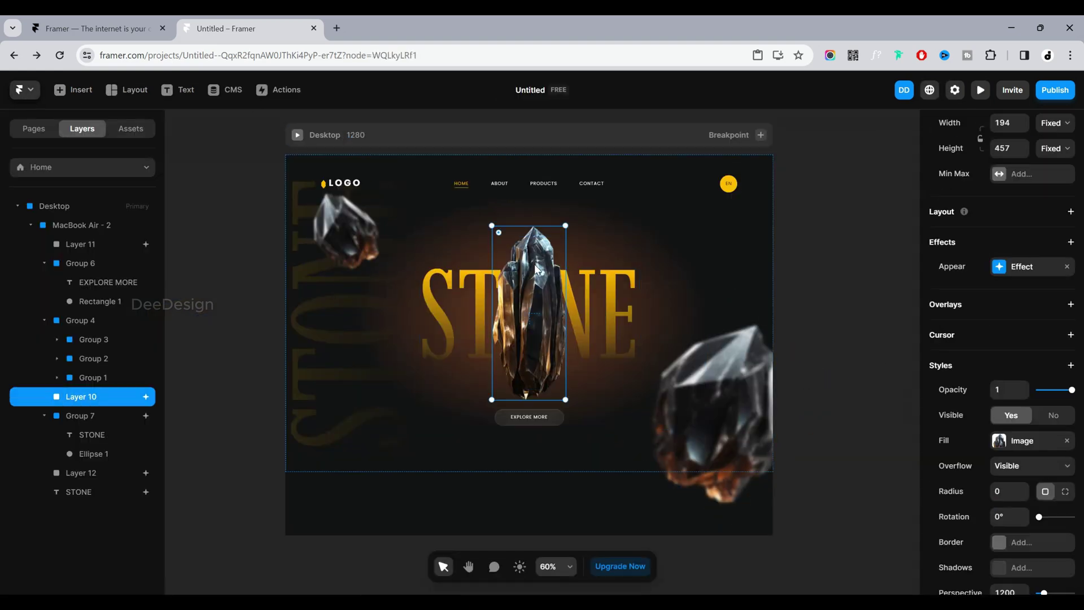
click(1073, 242)
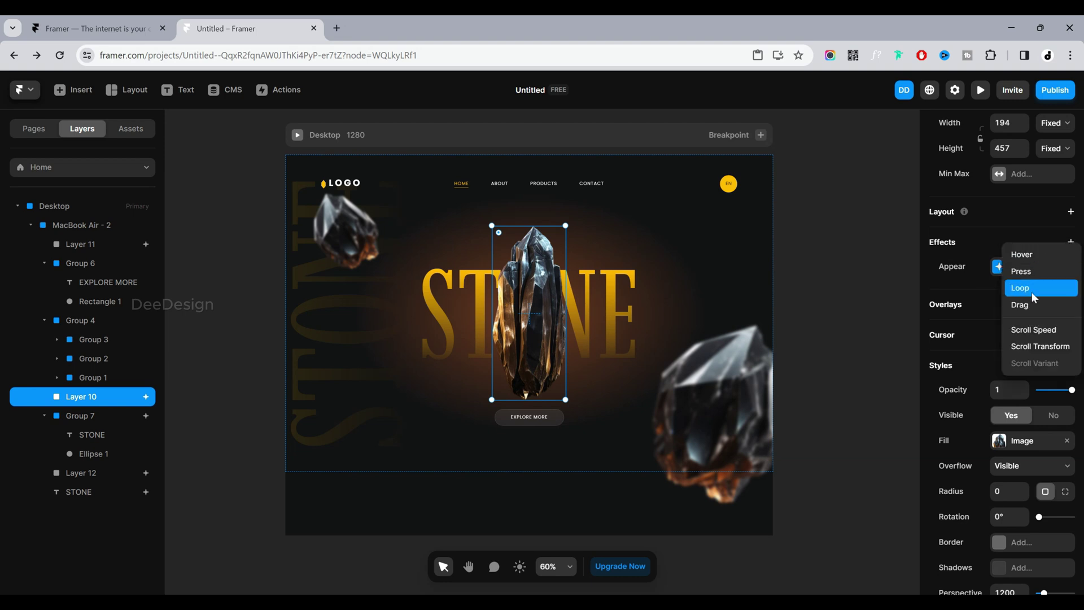
click(1039, 350)
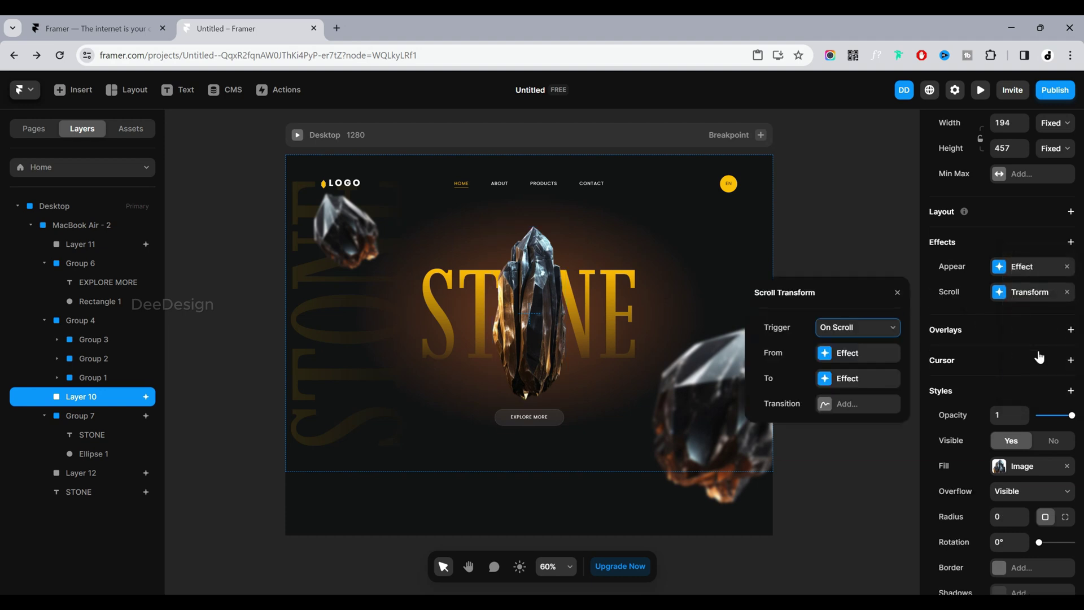
click(851, 358)
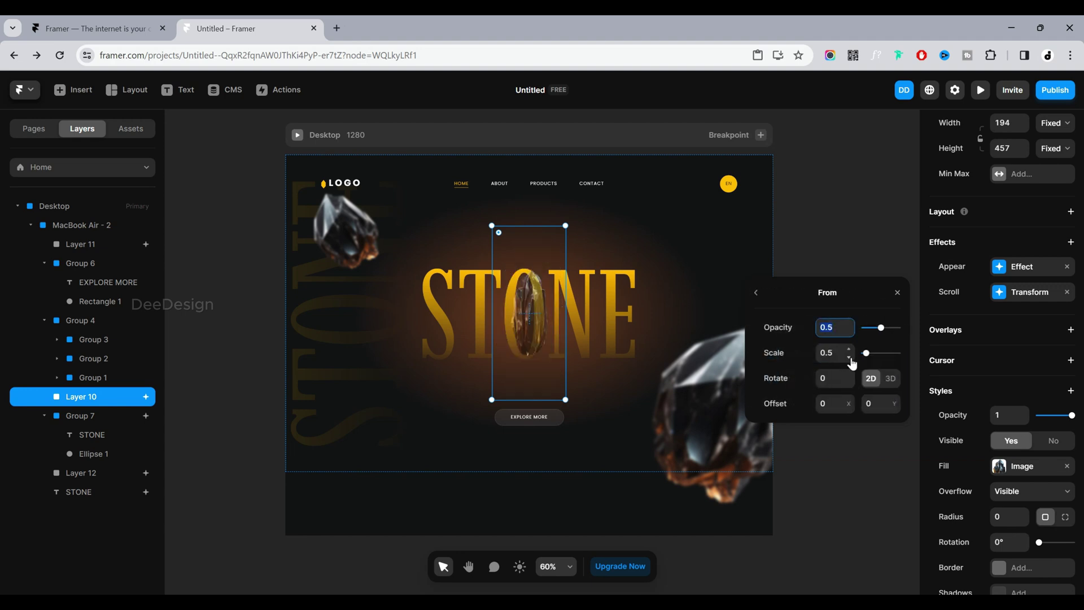
click(757, 294)
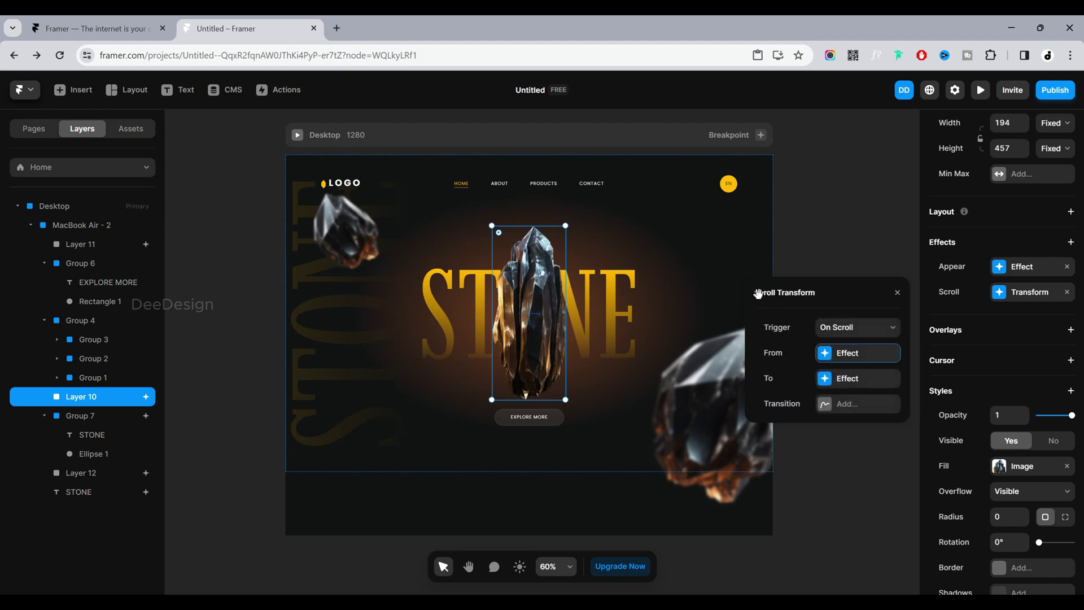
click(862, 362)
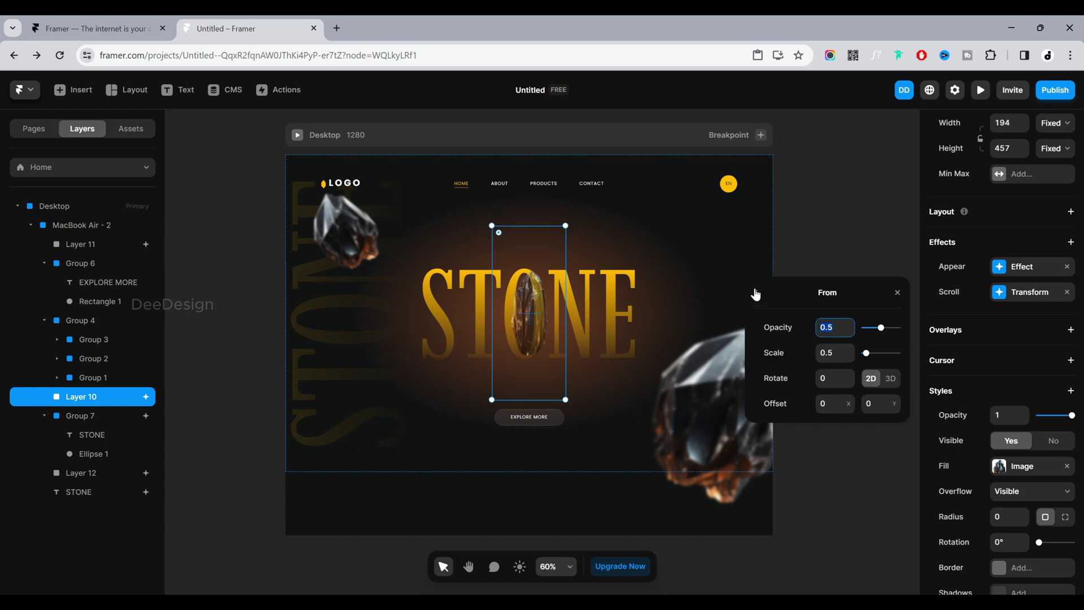
key(Tab)
text(1)
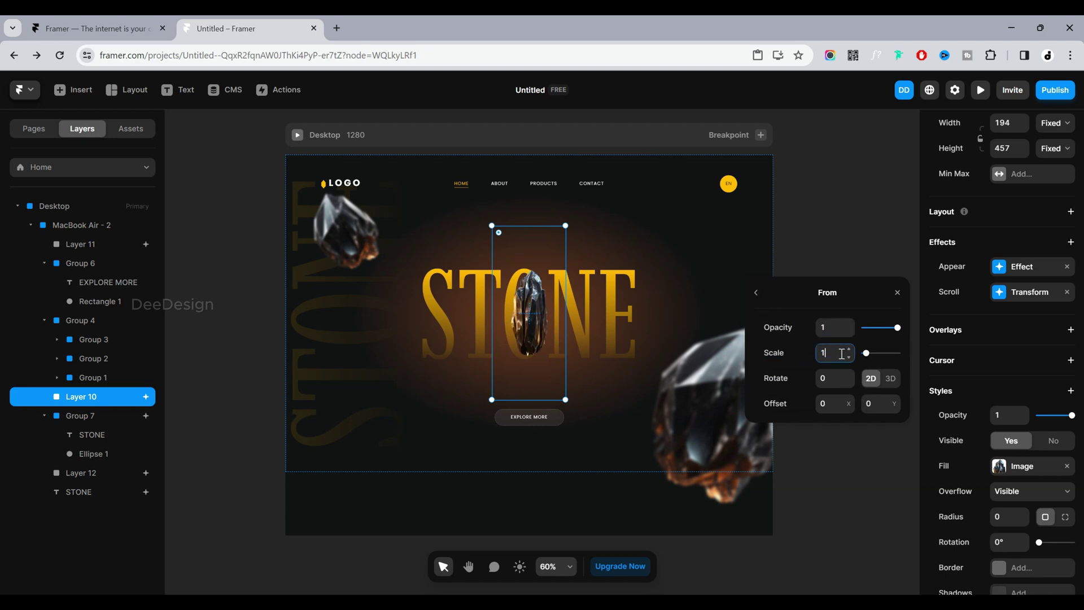
key(Tab)
click(756, 292)
Step: Set the scroll transform's end scale to 2
click(875, 382)
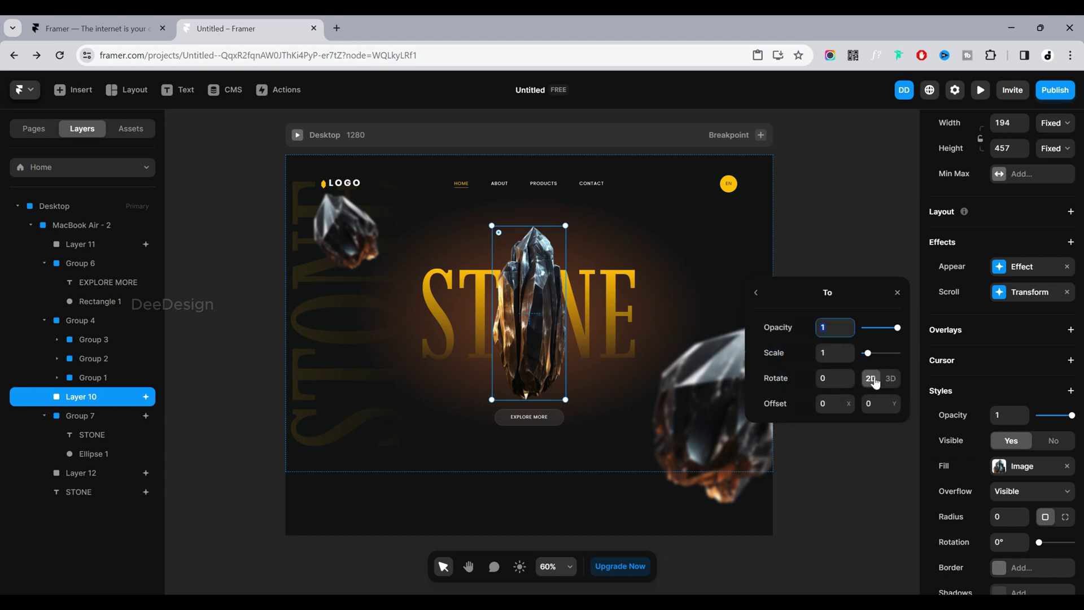
click(833, 354)
text(2)
key(BackSpace)
text(3)
key(Tab)
click(820, 352)
key(BackSpace)
text(2)
key(Tab)
click(837, 329)
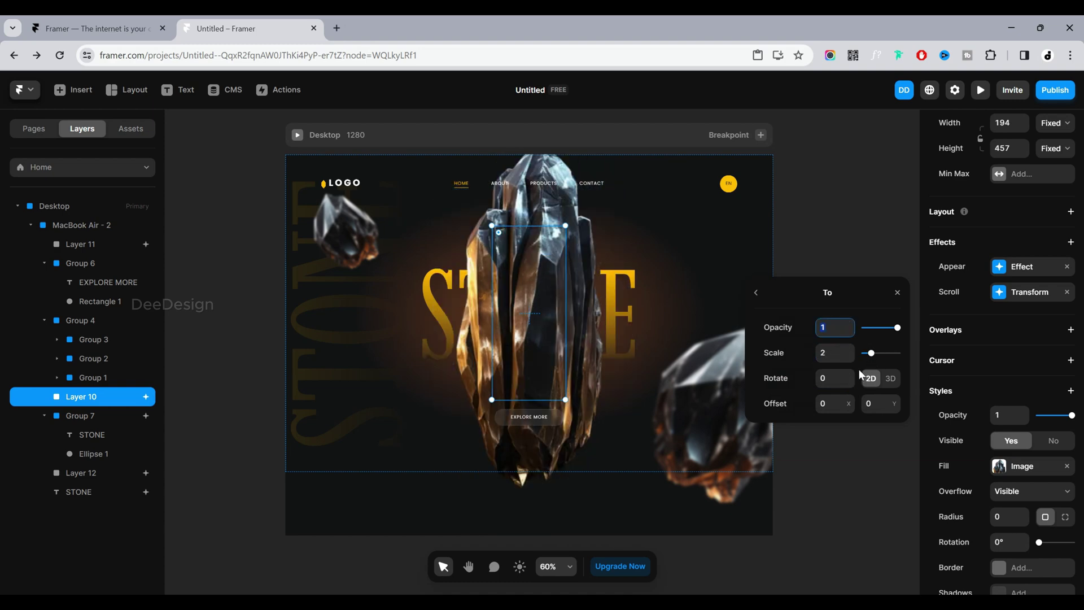
Step: Set the end state's vertical offset to -600
click(834, 405)
click(880, 403)
text(13)
key(Return)
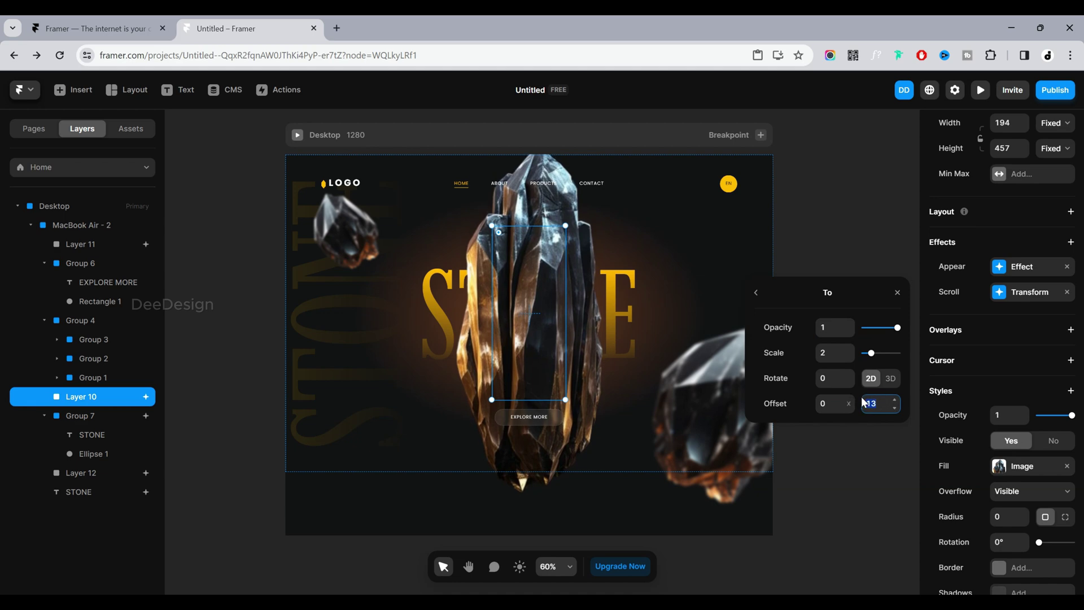
text(300)
click(871, 403)
text(-600)
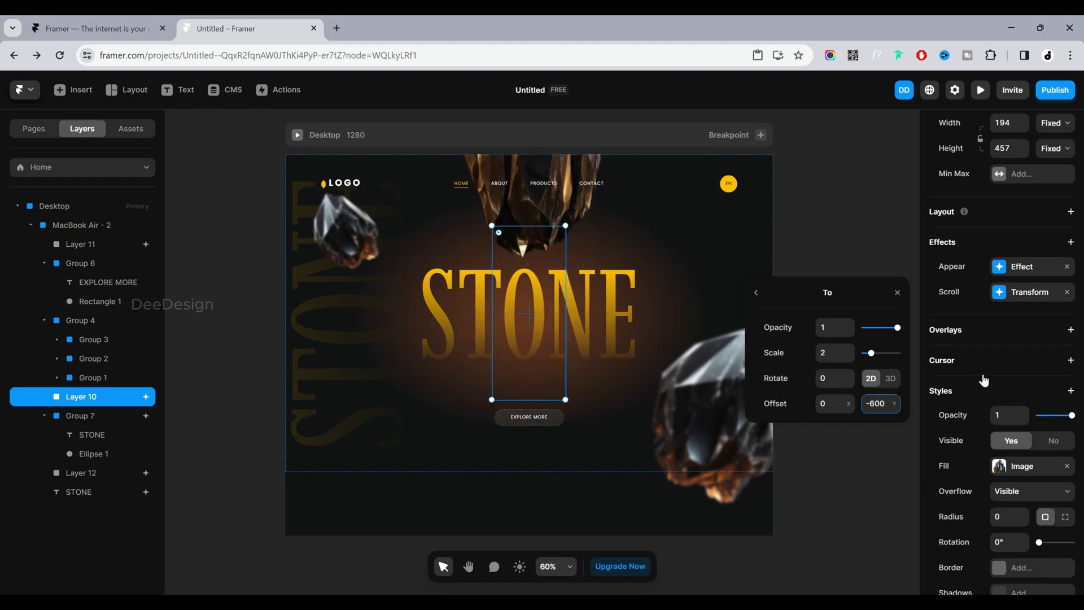
Step: Preview and scroll the page to confirm the central crystal enlarges and lifts
click(825, 209)
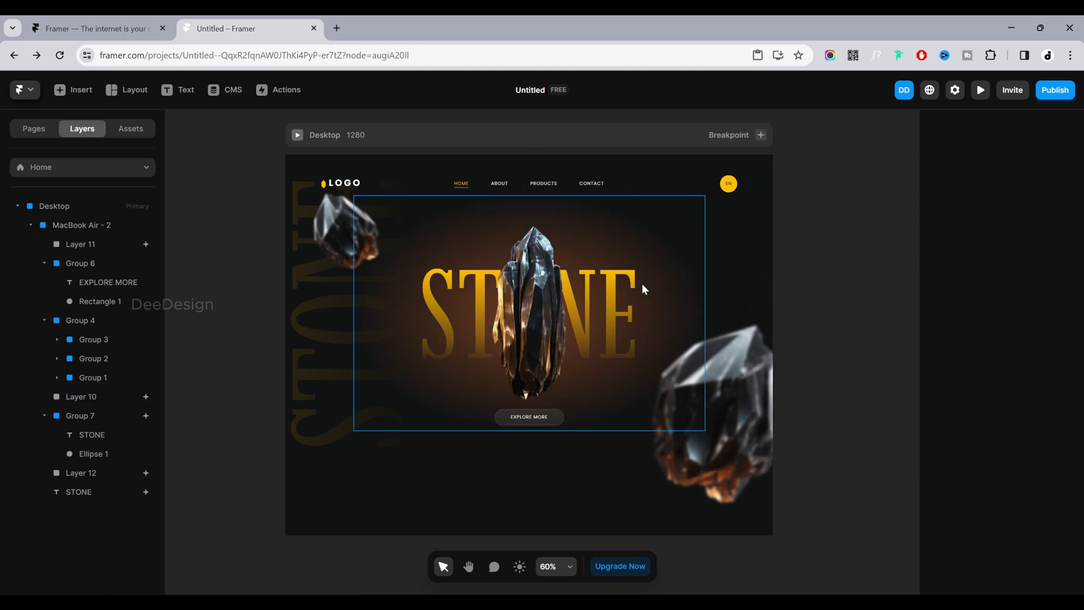
click(980, 91)
drag(941, 193, 951, 120)
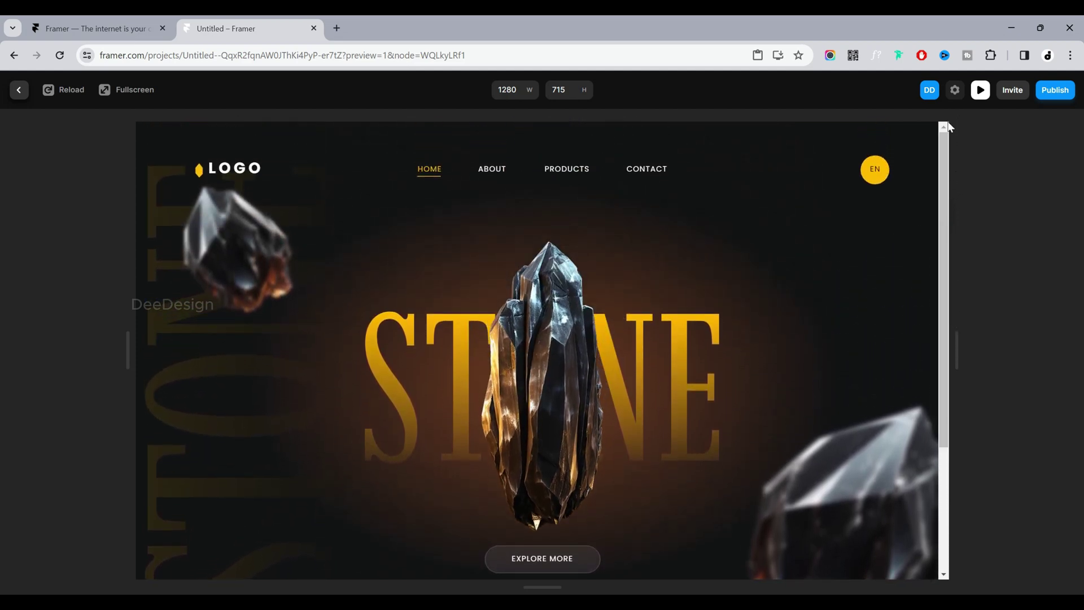
click(980, 90)
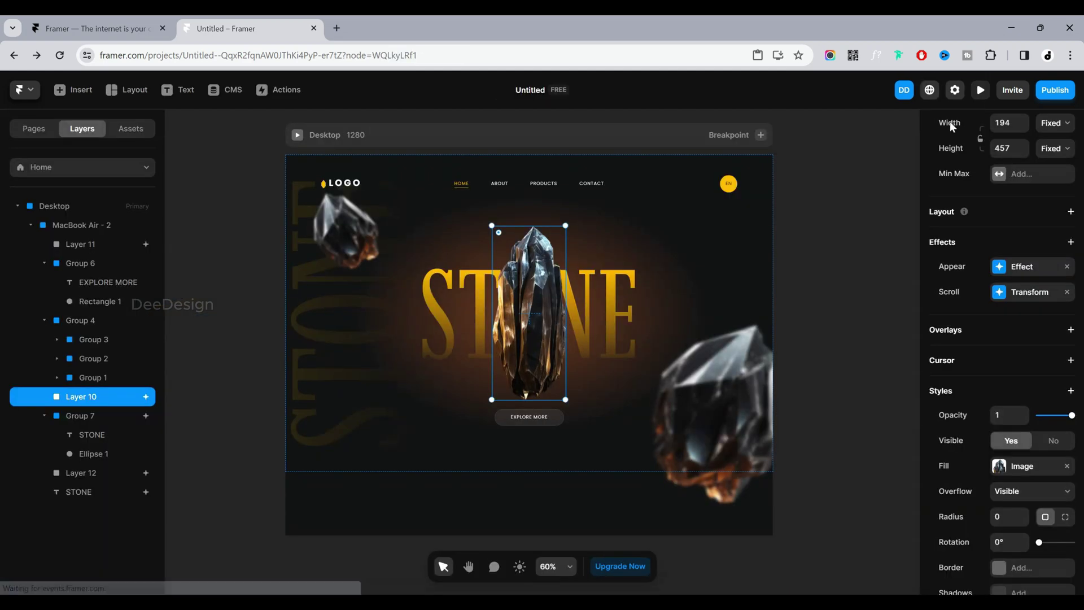
Step: Add a Scroll Transform to the top-left crystal (Layer 12) ending at X offset -300
click(342, 219)
click(1071, 369)
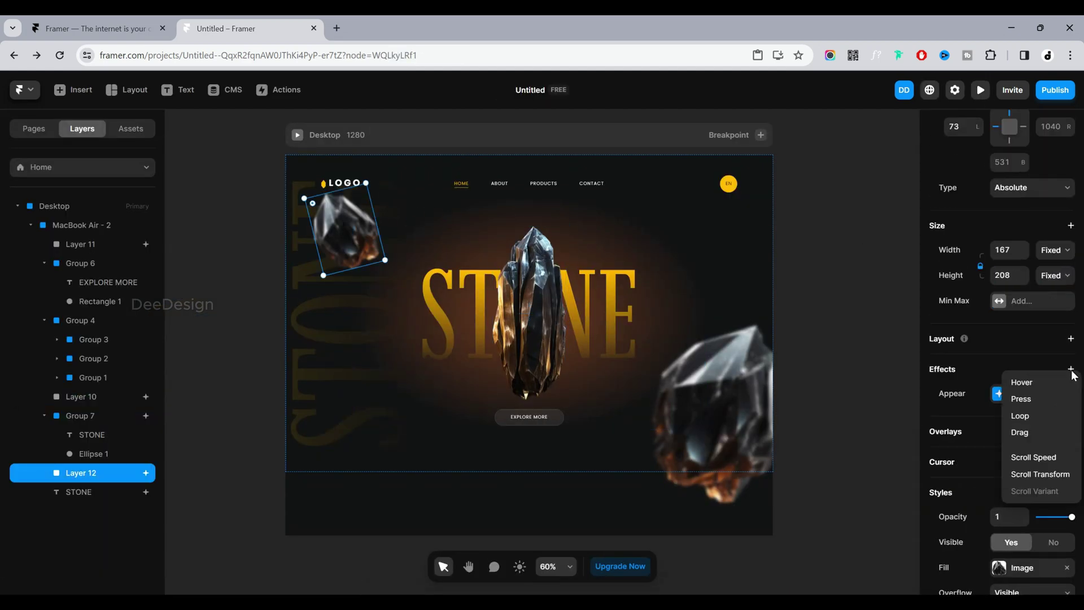
click(1021, 474)
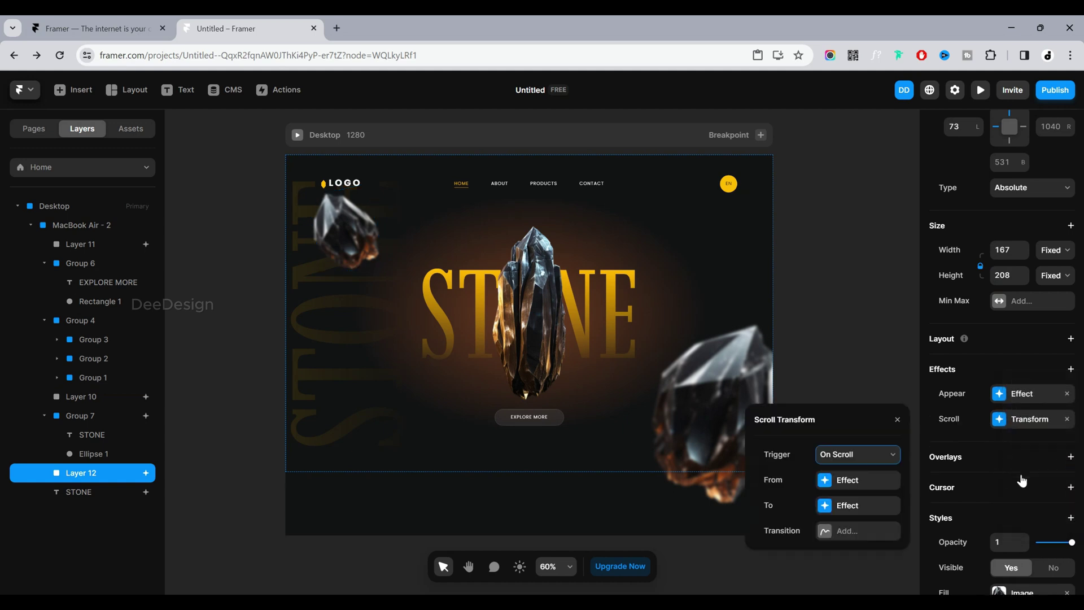
click(851, 512)
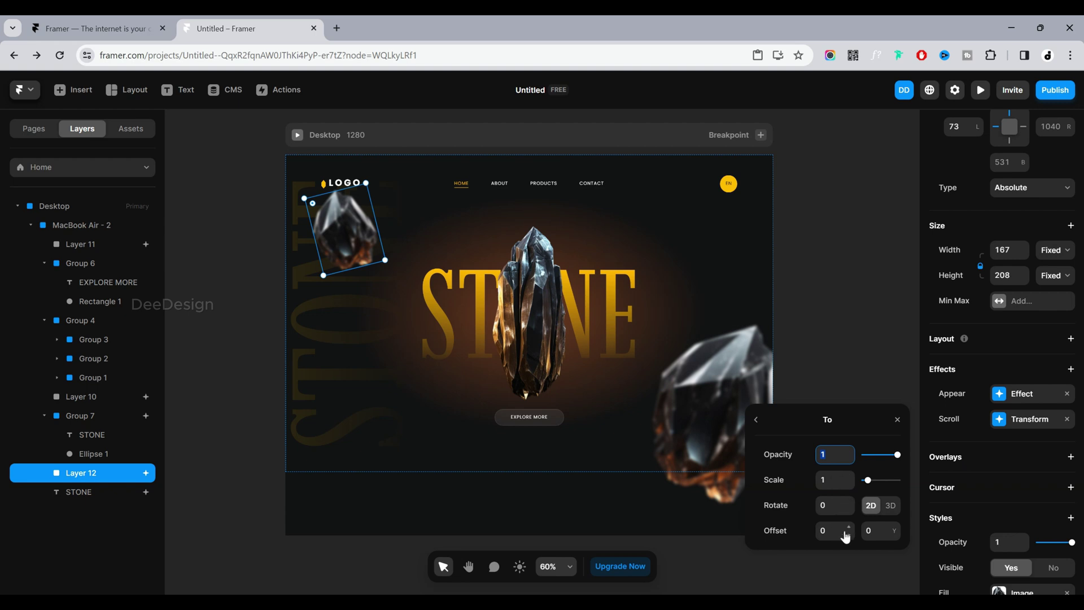
click(823, 532)
key(Return)
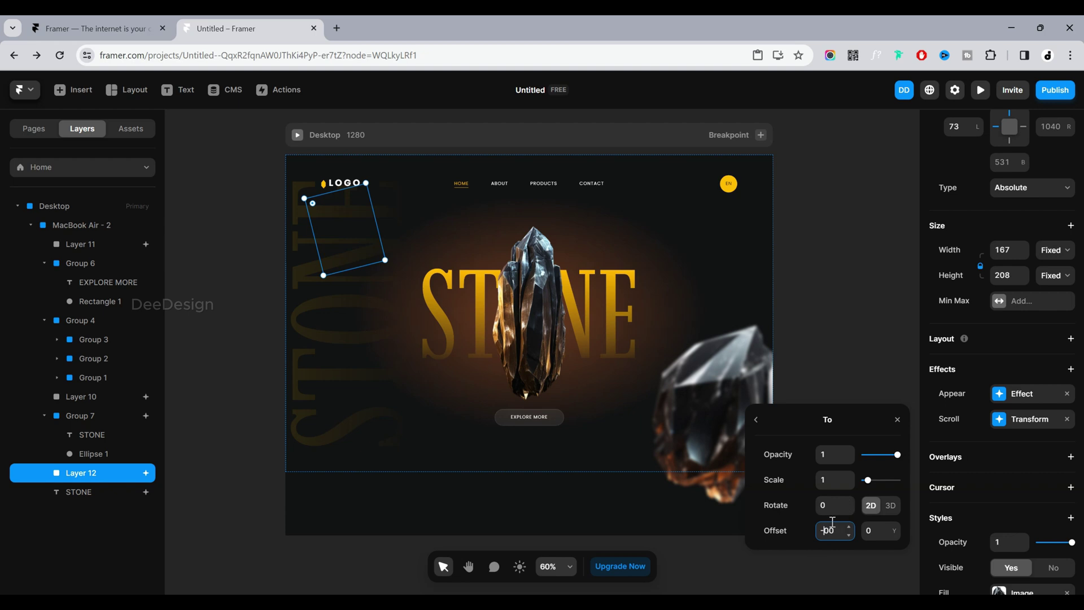
text(2)
key(BackSpace)
text(3)
Step: Add a Scroll Transform effect to the large right-hand crystal, Layer 11
click(842, 311)
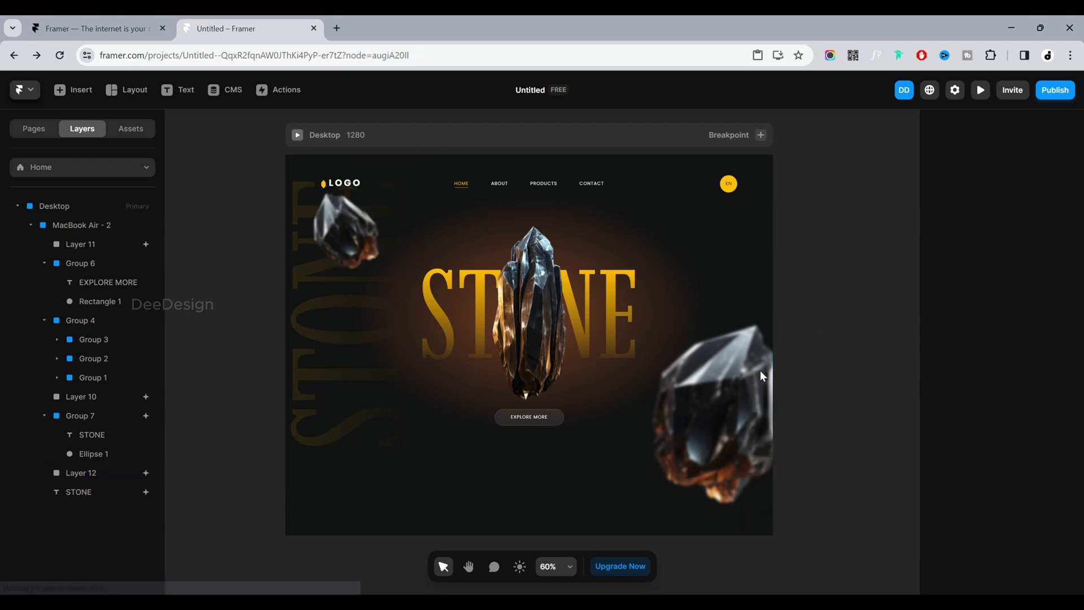
click(746, 374)
click(1071, 242)
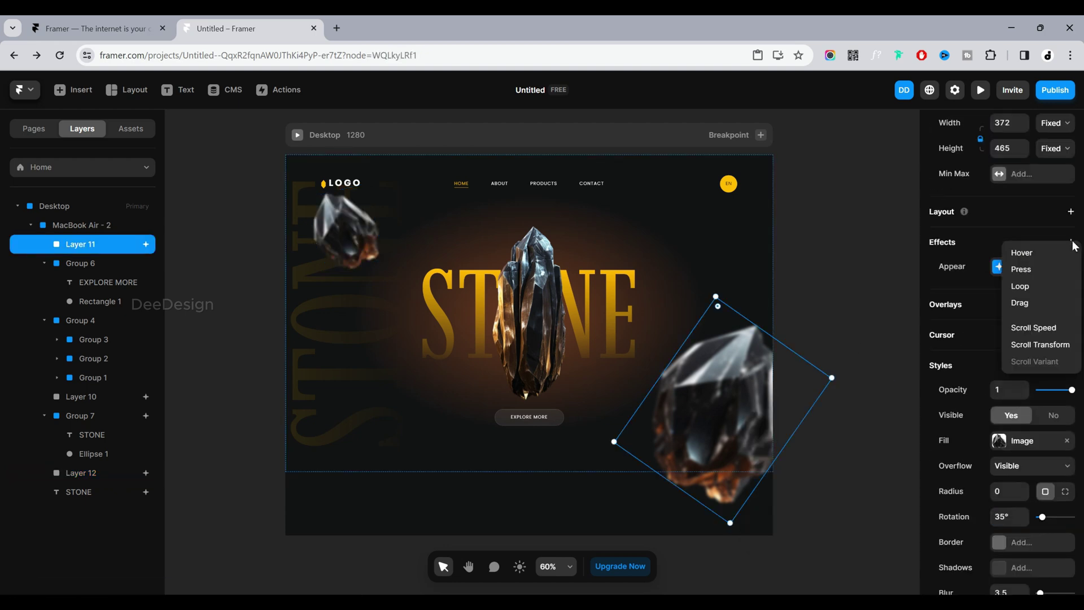
click(1039, 345)
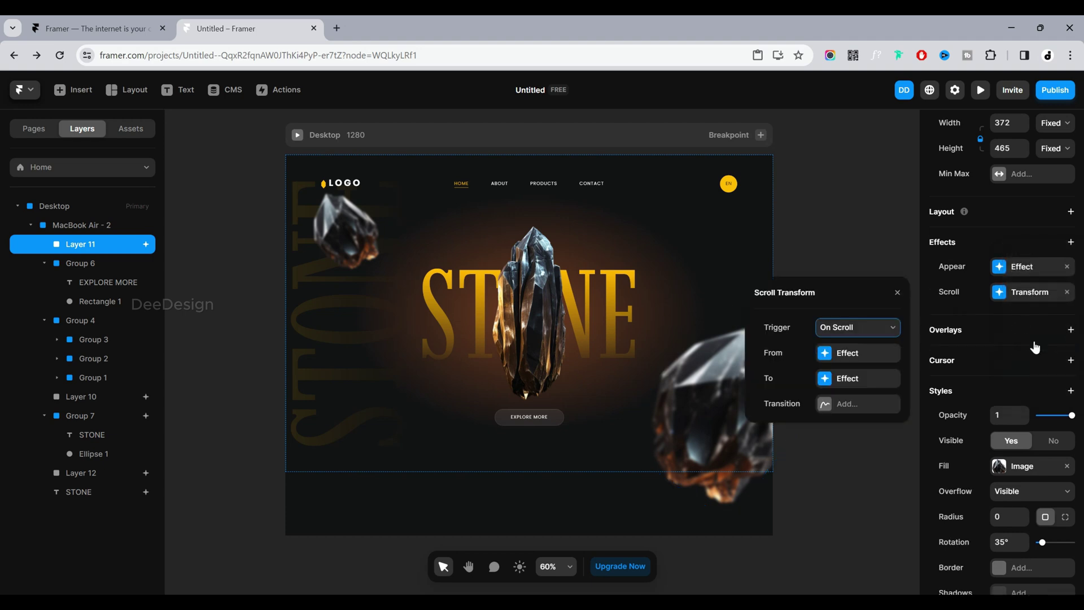
Step: Set the transform's end state to X offset 300 and opacity 0
click(858, 380)
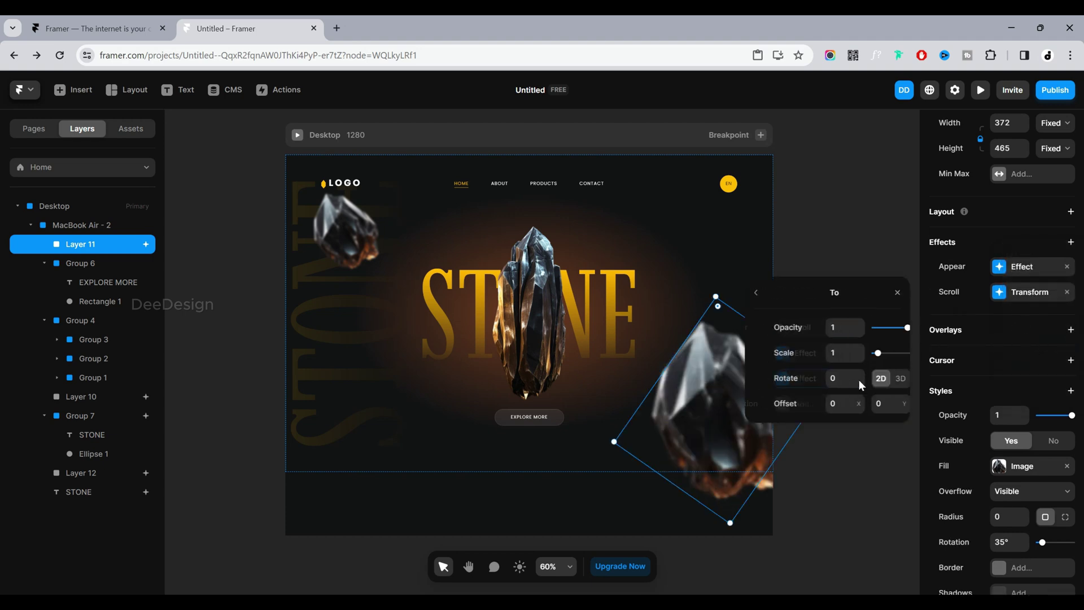
click(832, 404)
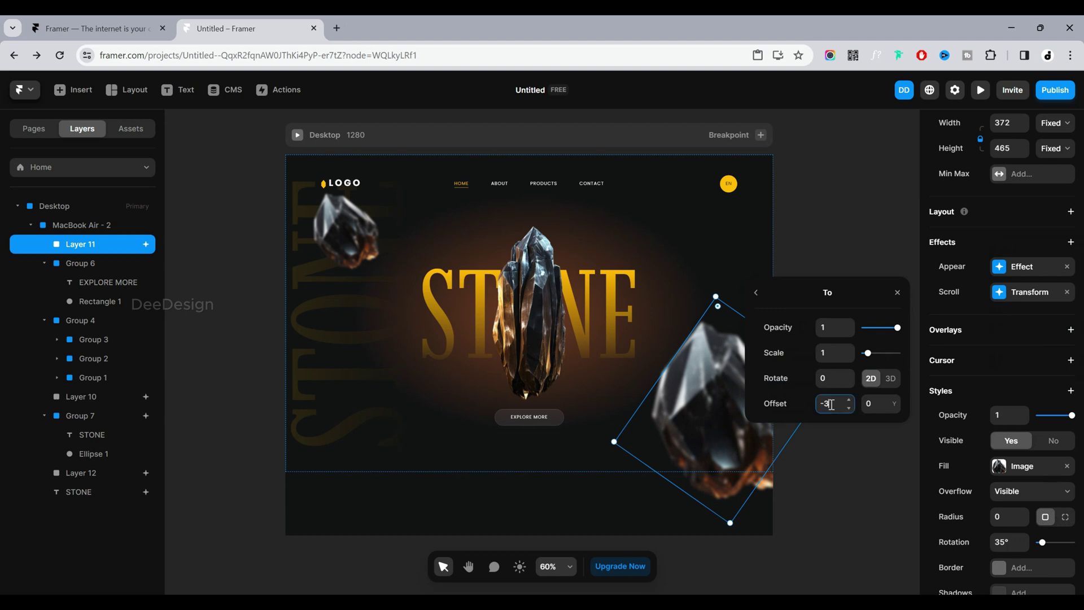
key(Return)
drag(828, 403, 820, 405)
text(6)
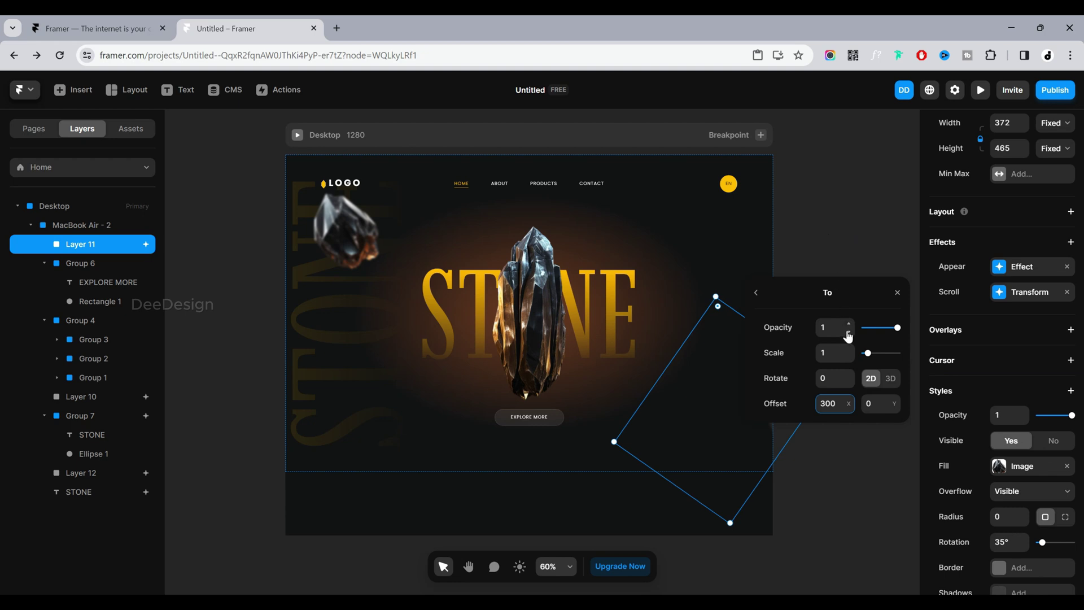
drag(893, 328, 830, 340)
Step: Preview and scroll the page to check both crystals' scroll motion, then return to the editor
click(834, 214)
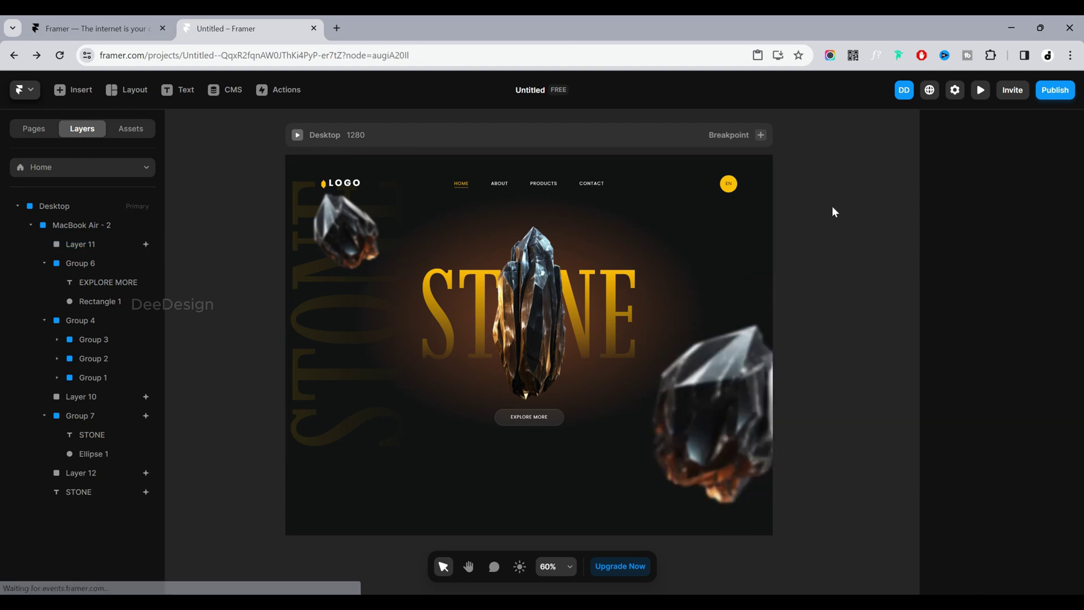
click(981, 90)
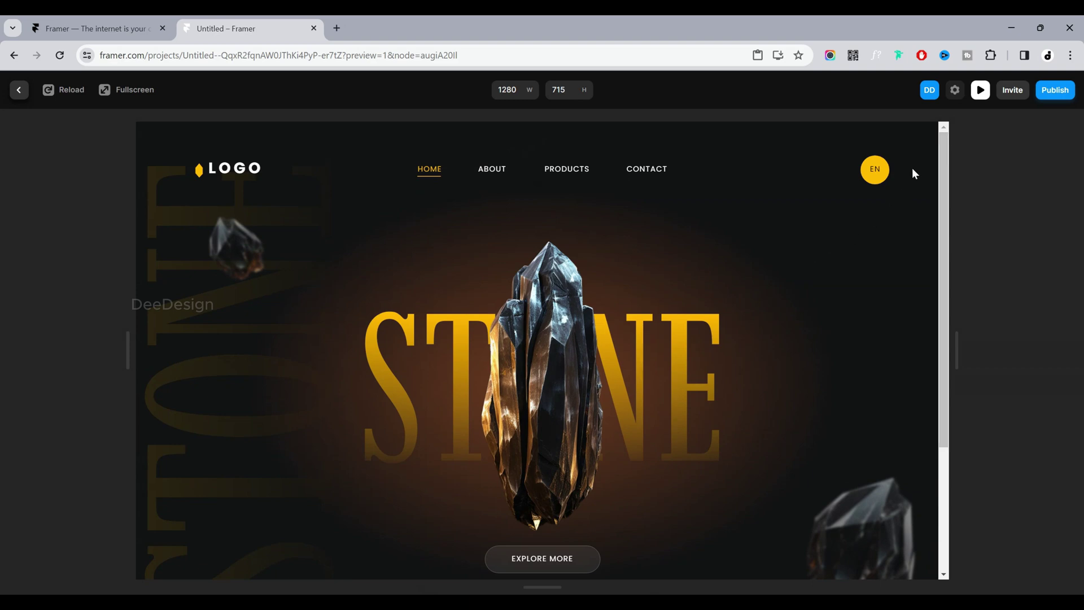
drag(941, 150, 918, 63)
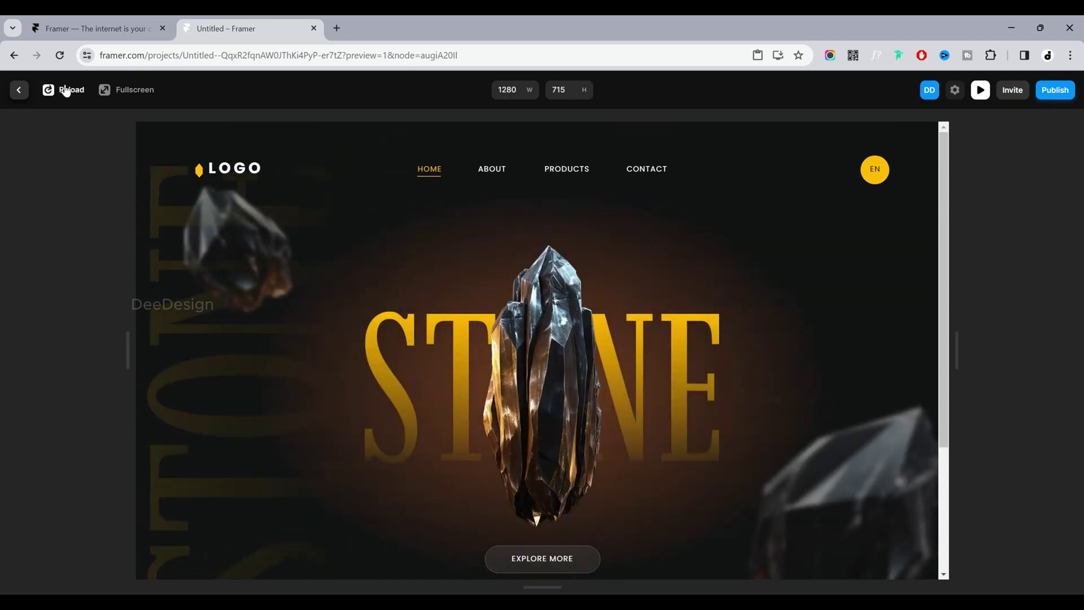
click(21, 90)
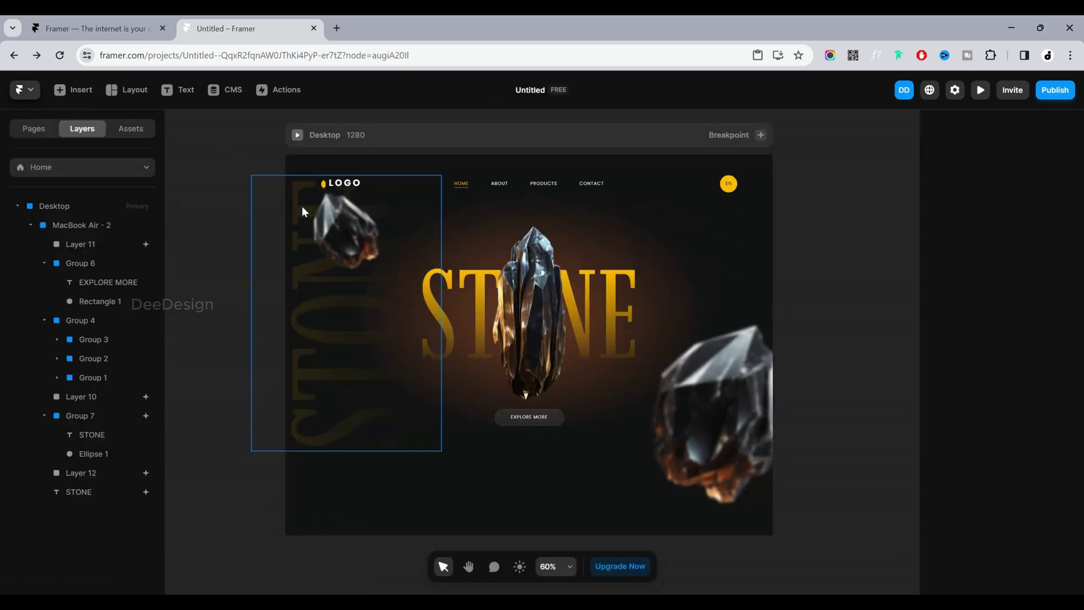
Step: Set the top-left crystal's scroll transform start to opacity 1 and scale 1
click(333, 221)
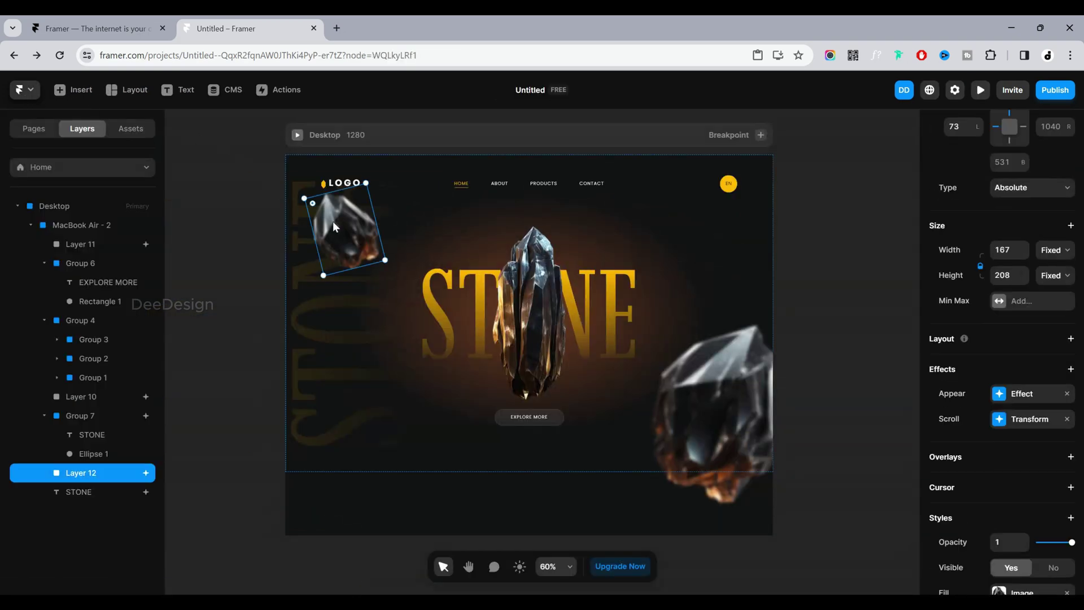
click(1044, 429)
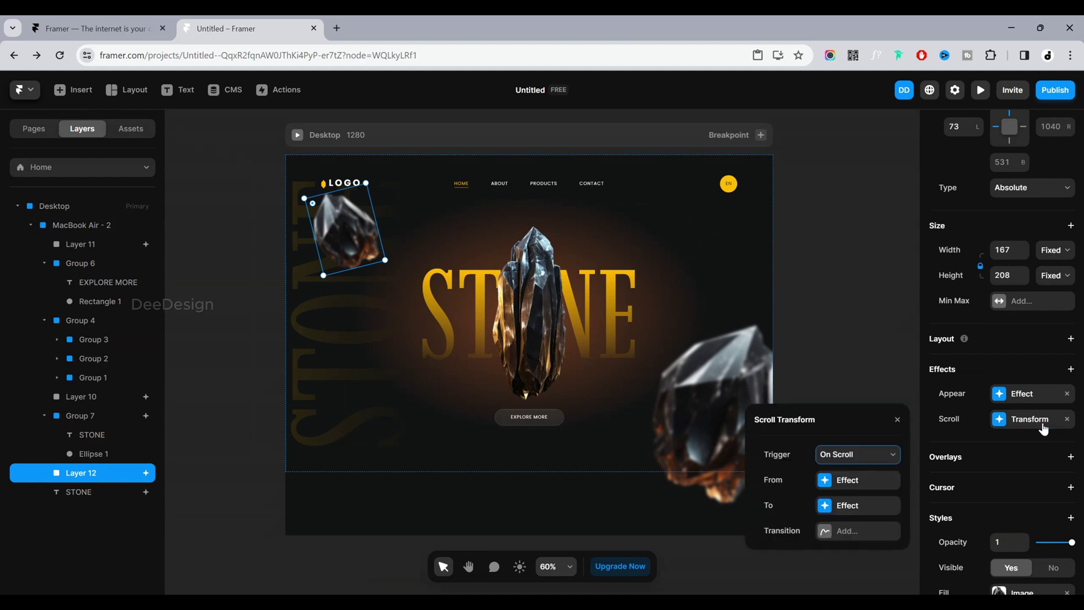
click(870, 479)
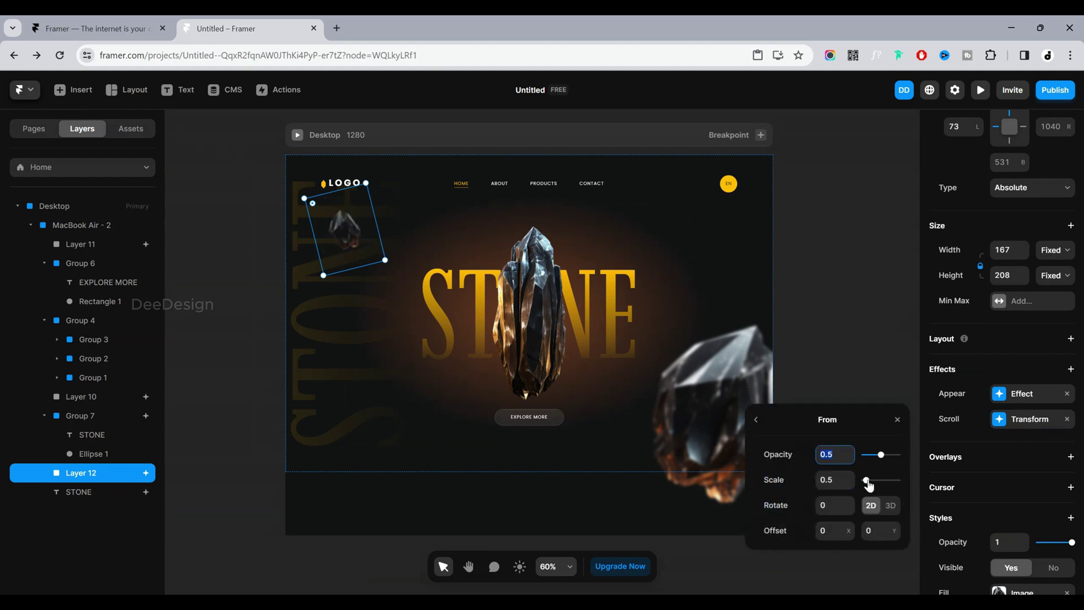
text(1)
key(Tab)
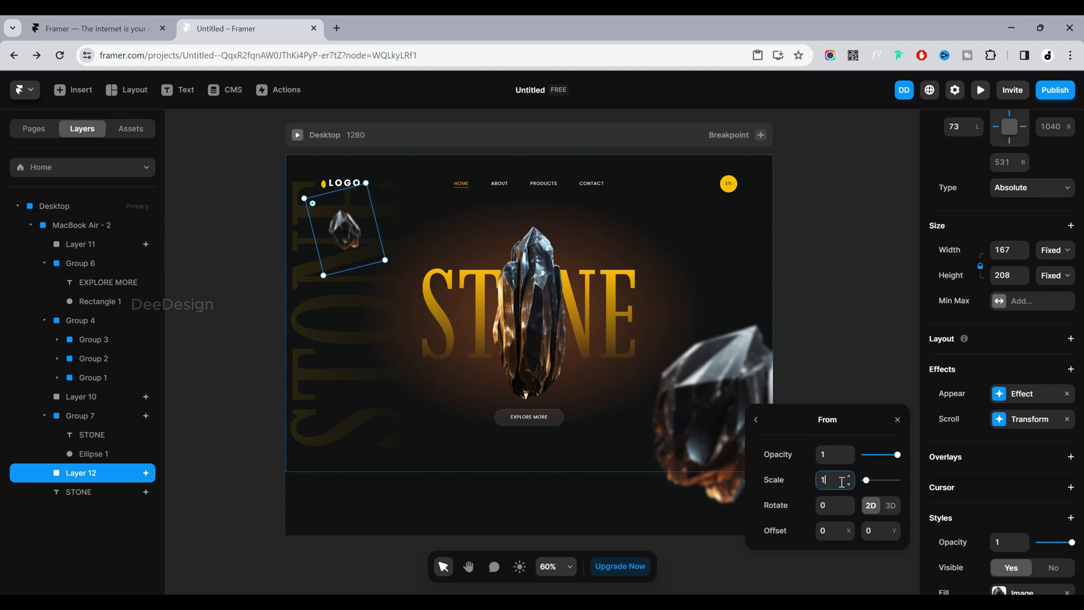
text(1)
key(Tab)
Step: Set the right-hand crystal's scroll transform start to opacity 1 and scale 1
click(732, 414)
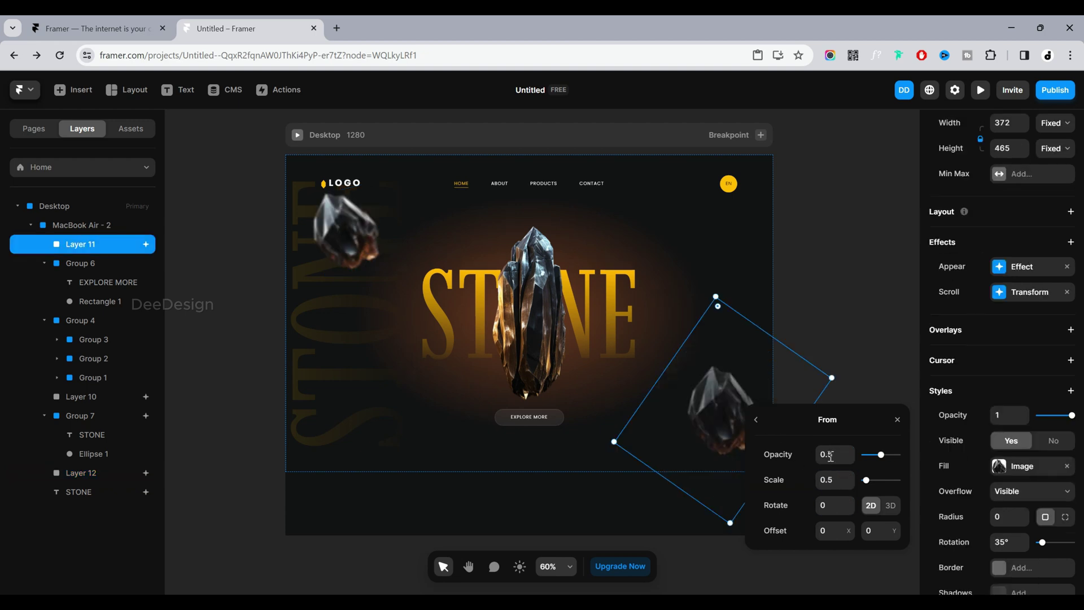
click(837, 459)
text(1)
key(Tab)
text(1)
key(Tab)
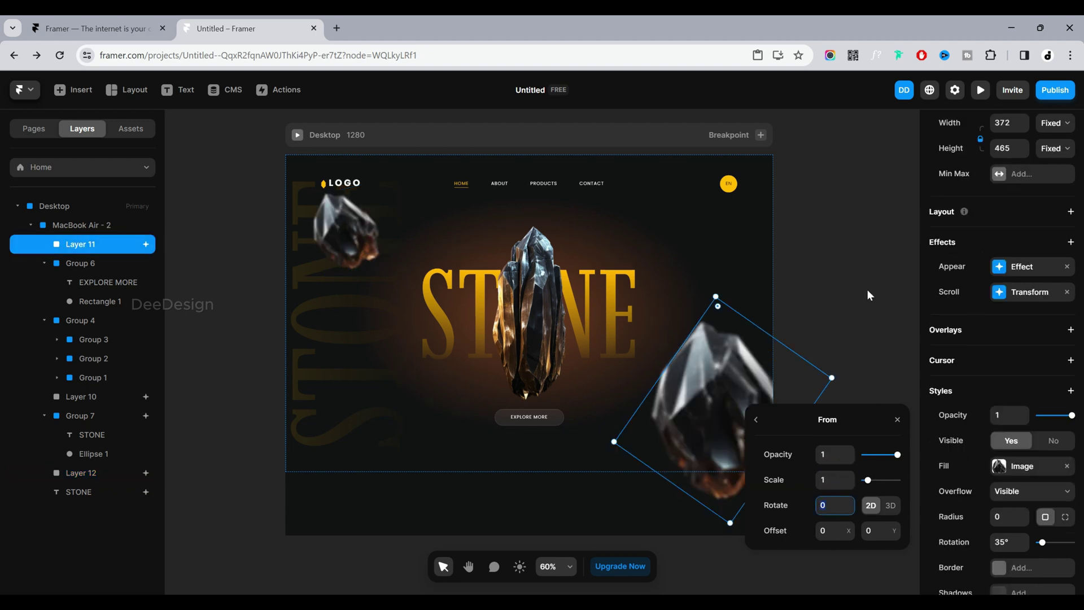
click(868, 289)
click(980, 90)
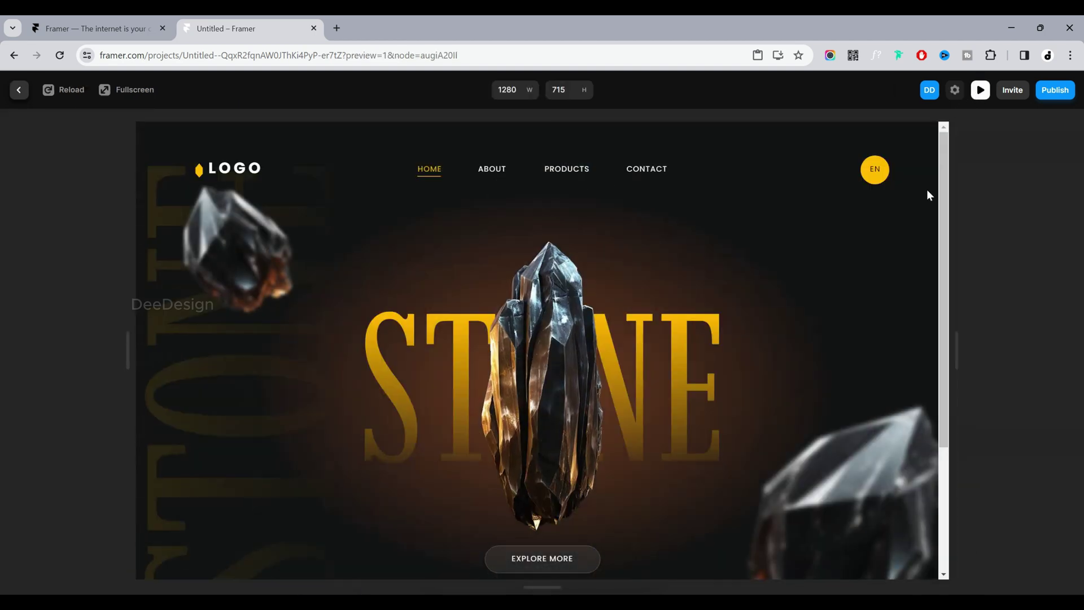
drag(947, 182, 945, 156)
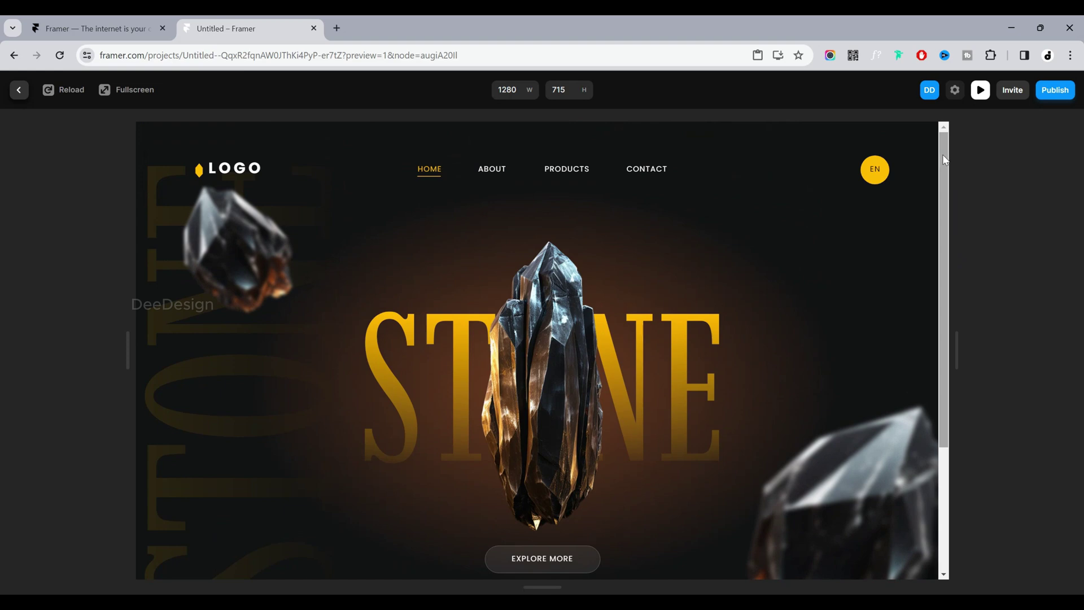
mouse_move(944, 149)
mouse_down()
mouse_move(945, 294)
mouse_move(943, 141)
mouse_up()
click(981, 90)
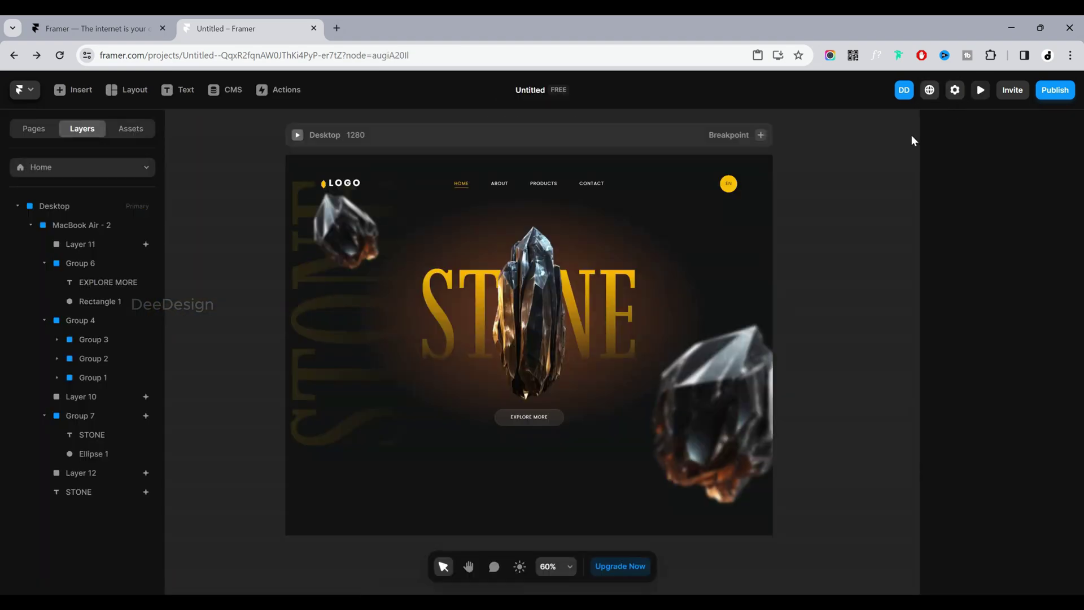
Step: Select Ellipse 1, the 922 × 617 glow behind the STONE heading
click(669, 273)
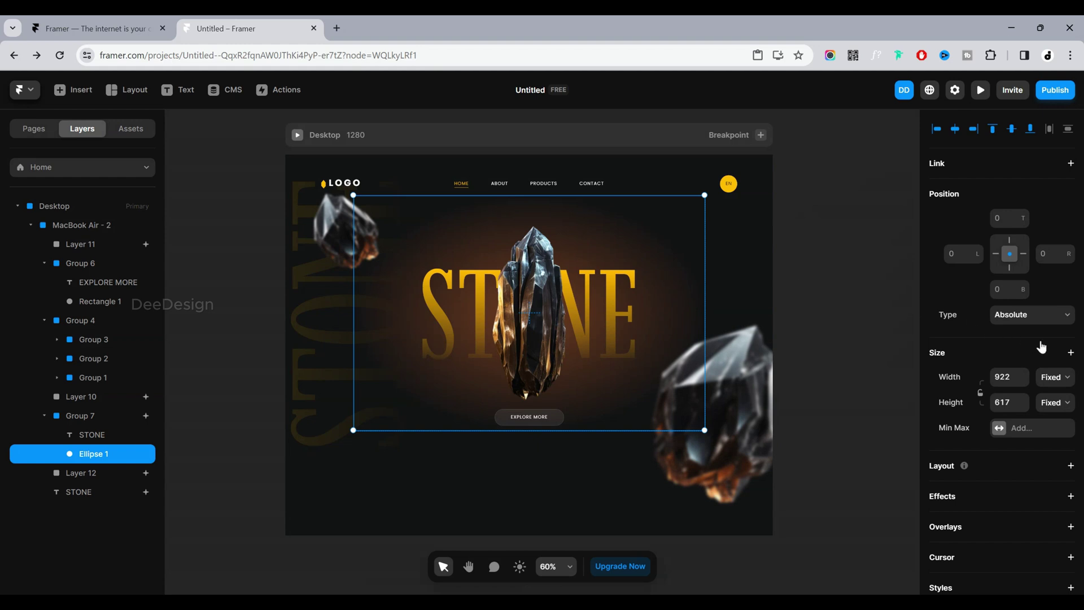